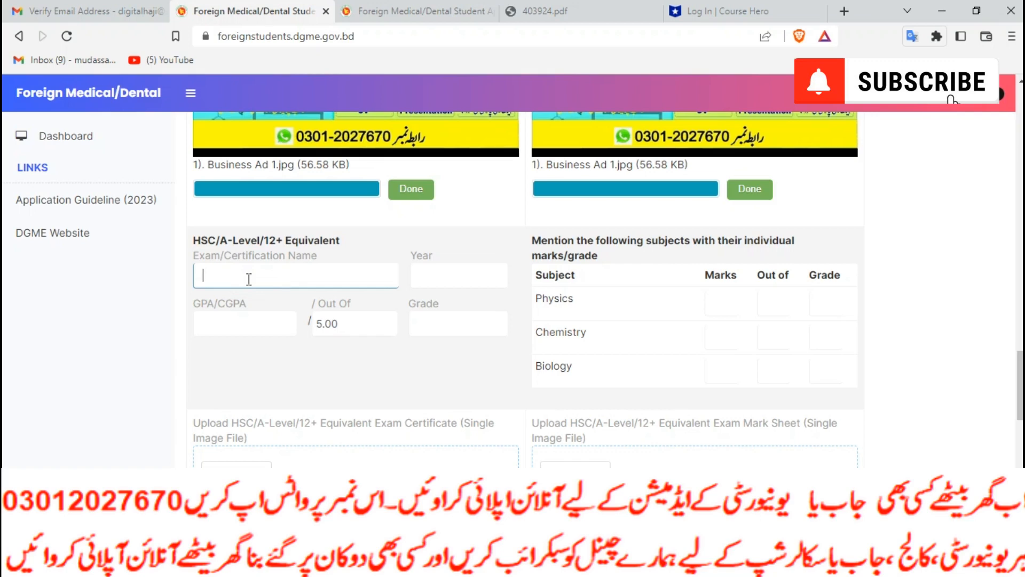
# Enter HSC passing year 2022, 1010 out of 1100 marks, and overall grade A
pyautogui.write('88')
pyautogui.click(458, 274)
pyautogui.write('2022')
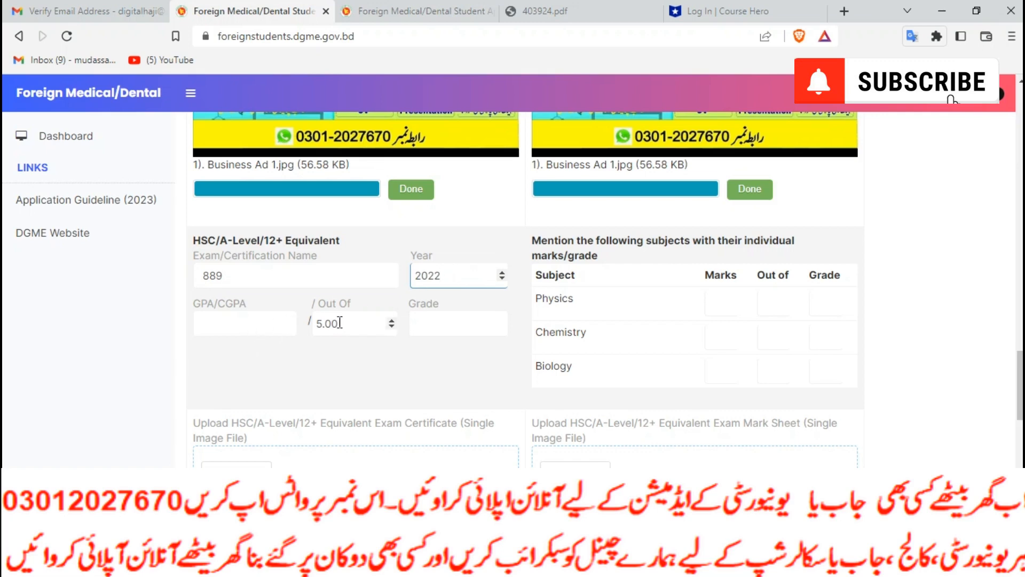
pyautogui.doubleClick(316, 323)
pyautogui.write('11')
pyautogui.click(235, 321)
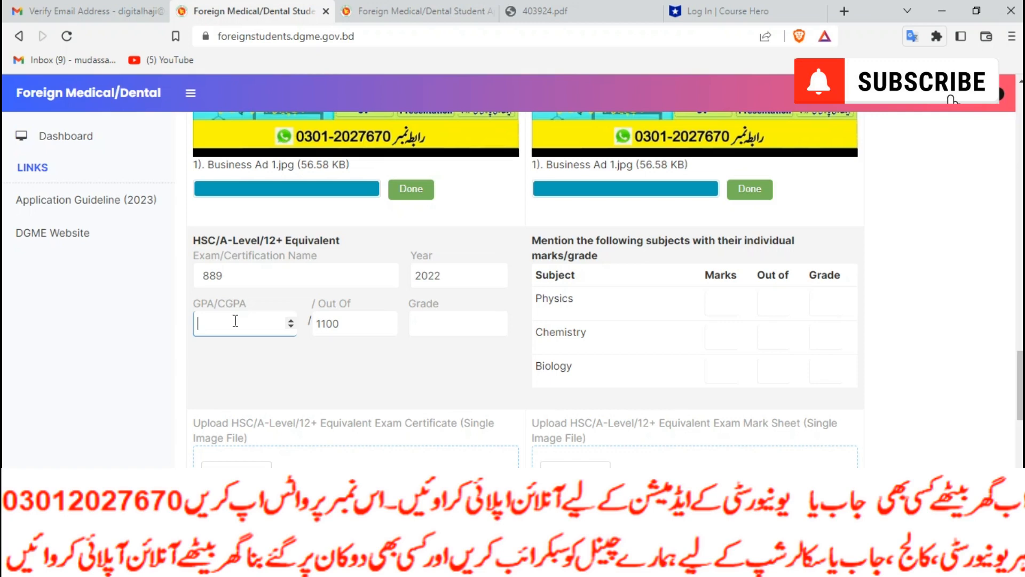
pyautogui.write('1010')
pyautogui.click(432, 326)
pyautogui.write('A')
pyautogui.scroll(-3, 640, 206)
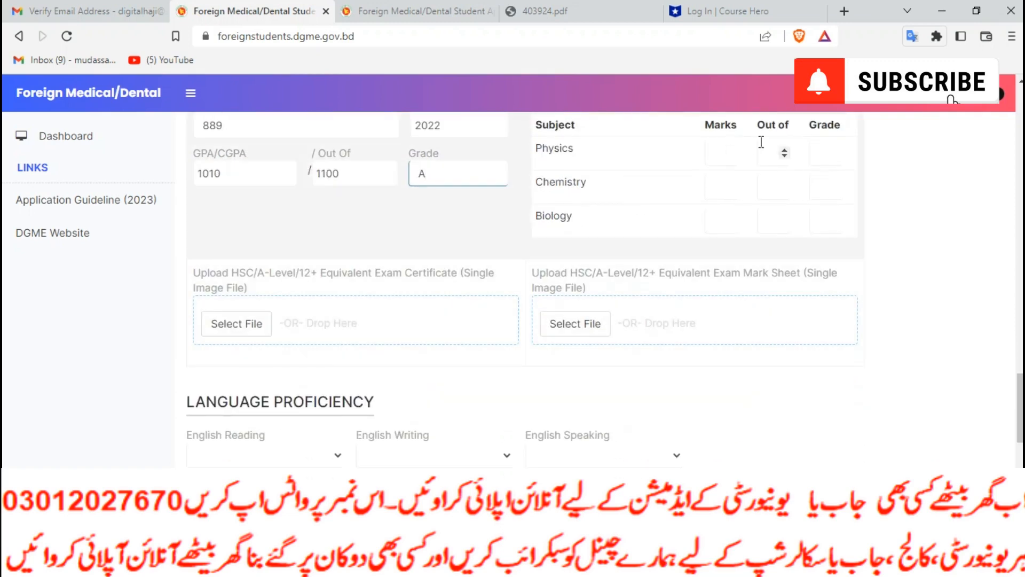
# Record Physics 156/200 grade A and Chemistry 178/2200 grade A
pyautogui.click(732, 150)
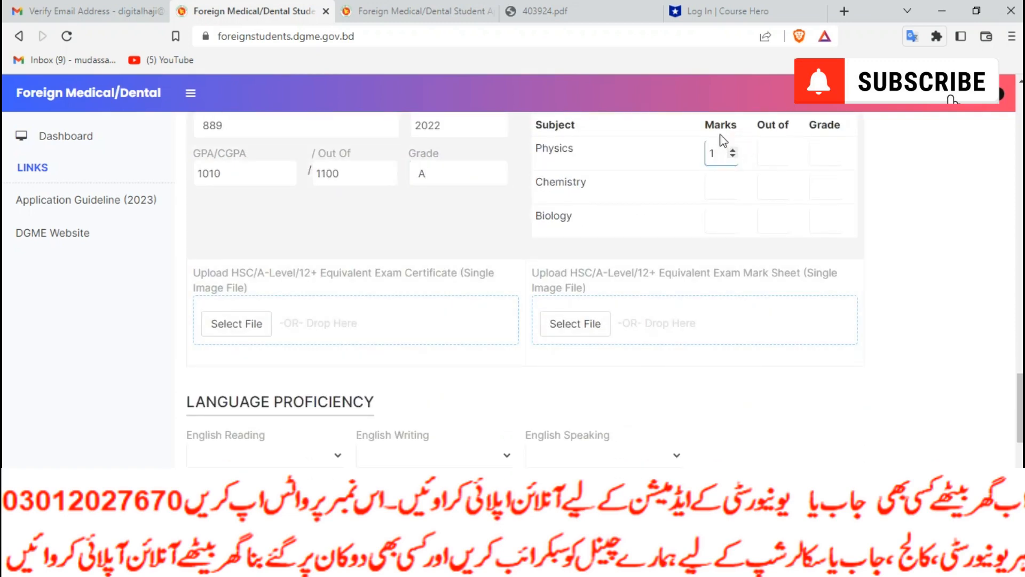
pyautogui.write('156')
pyautogui.click(771, 155)
pyautogui.write('200')
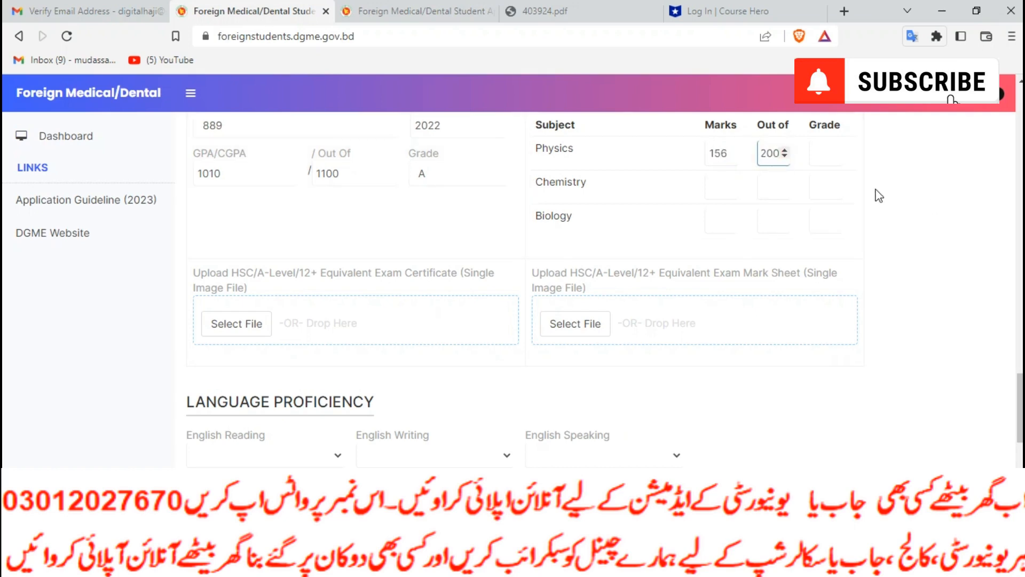
pyautogui.click(836, 161)
pyautogui.write('1')
pyautogui.press('BackSpace')
pyautogui.write('A')
pyautogui.click(715, 181)
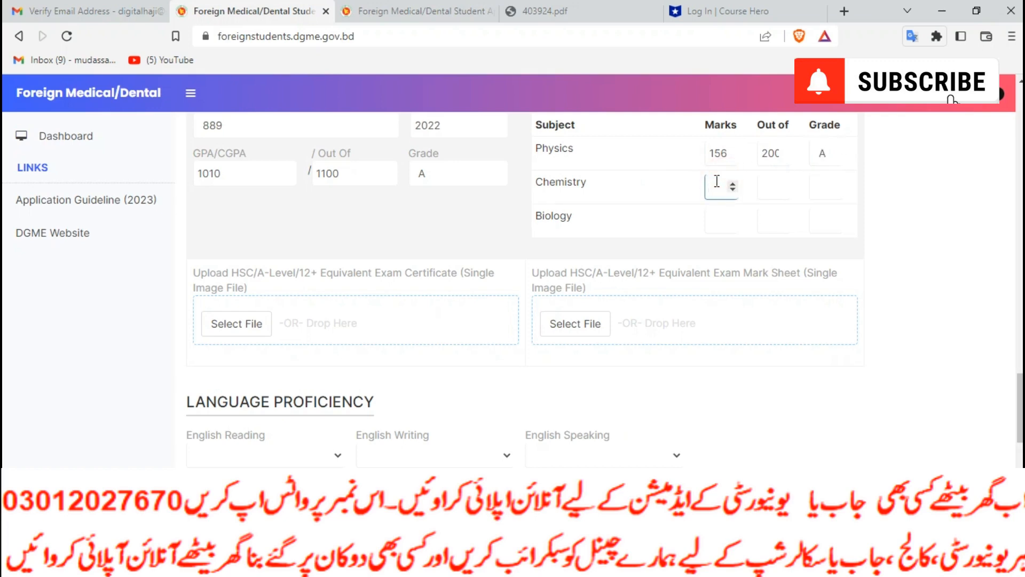
pyautogui.write('178')
pyautogui.click(773, 183)
pyautogui.write('22')
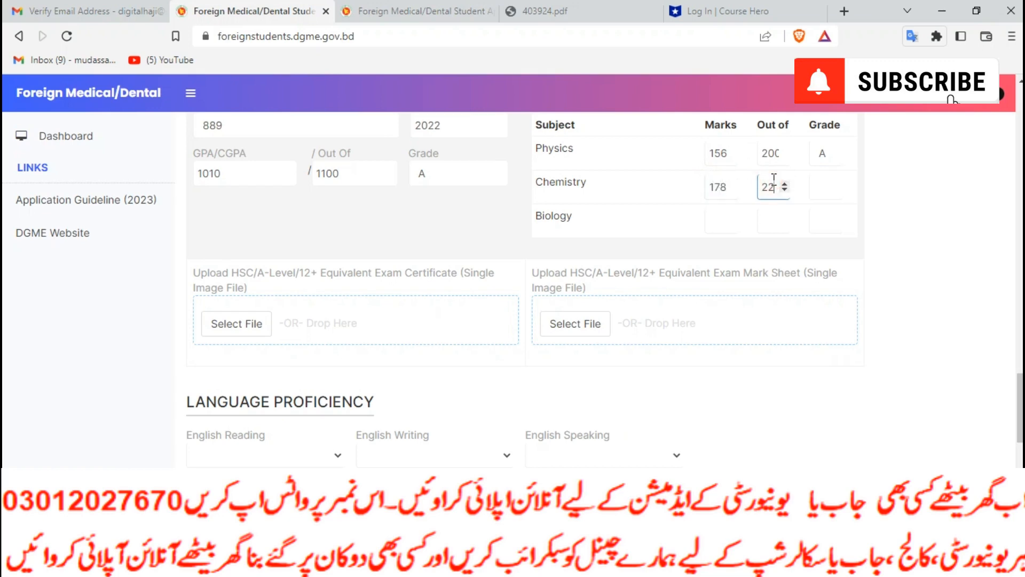
pyautogui.write('00')
pyautogui.click(818, 188)
pyautogui.write('A')
# Record Biology marks 188 out of 200 with grade A
pyautogui.click(726, 219)
pyautogui.write('1')
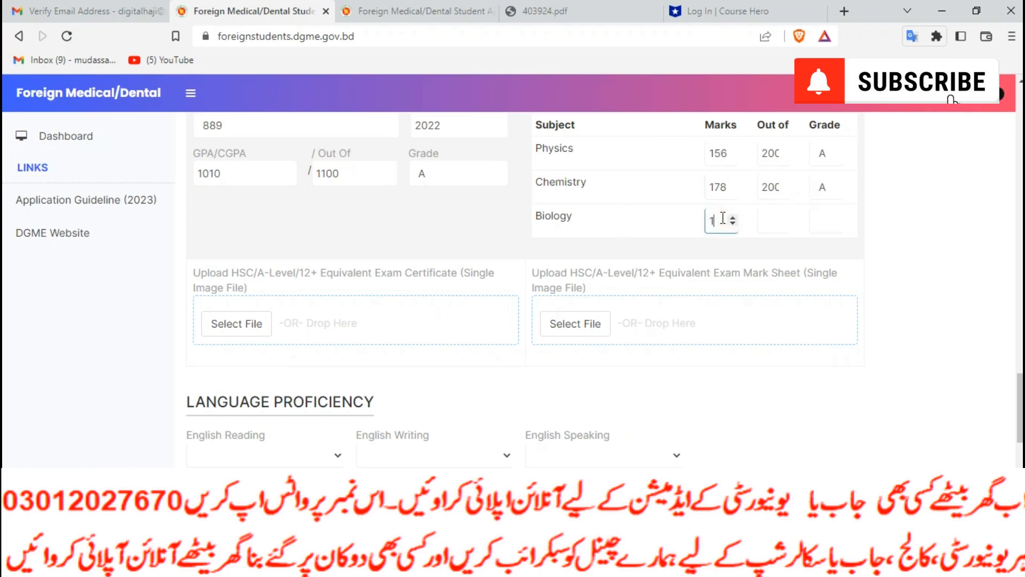
pyautogui.write('80')
pyautogui.press('BackSpace')
pyautogui.press('BackSpace')
pyautogui.write('8')
pyautogui.click(783, 224)
pyautogui.write('200')
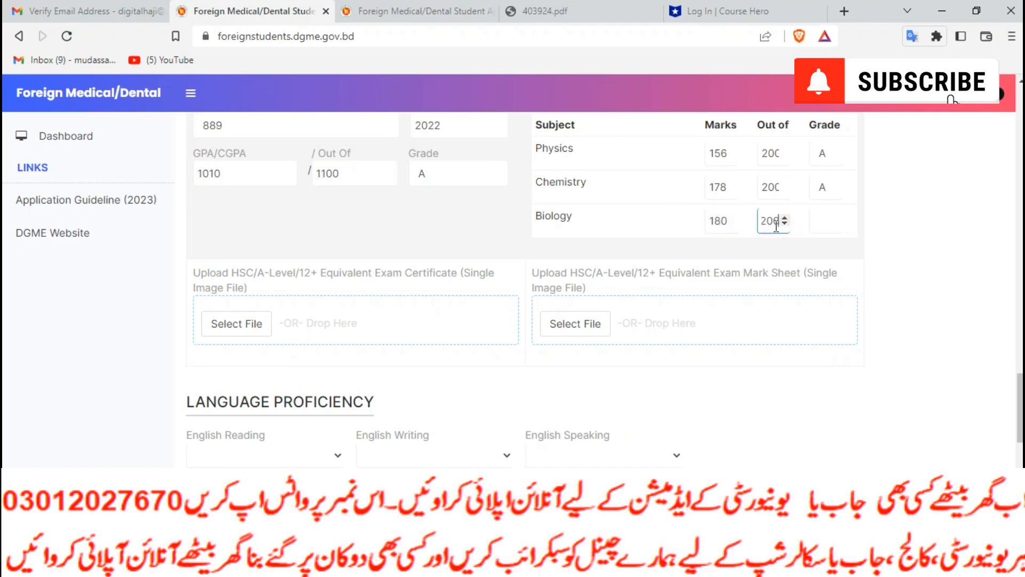
pyautogui.click(817, 223)
pyautogui.write('A')
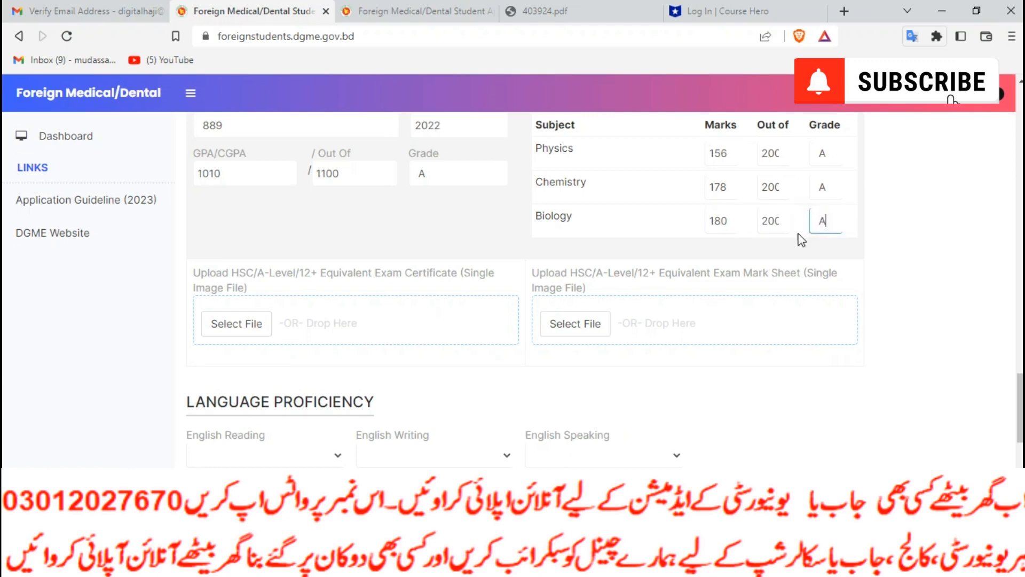
# Upload Business Ad 1 as both the HSC certificate and mark sheet images
pyautogui.click(236, 323)
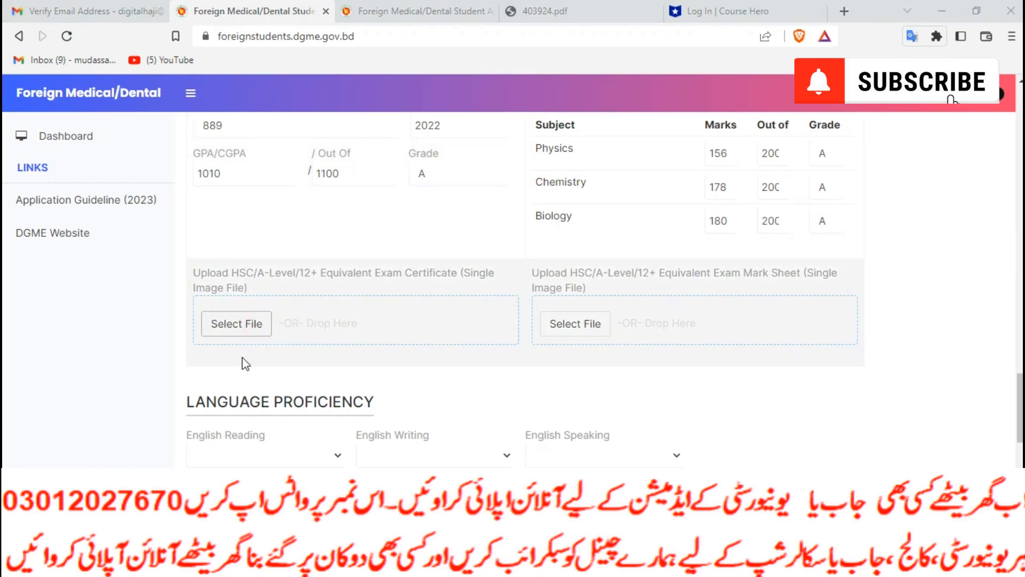
pyautogui.click(261, 240)
pyautogui.click(388, 335)
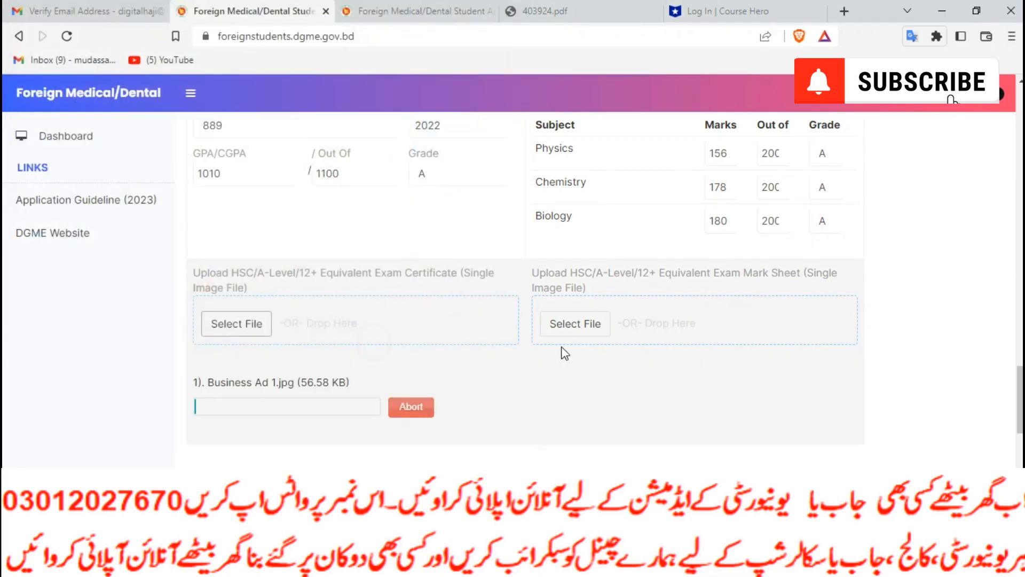
pyautogui.click(566, 331)
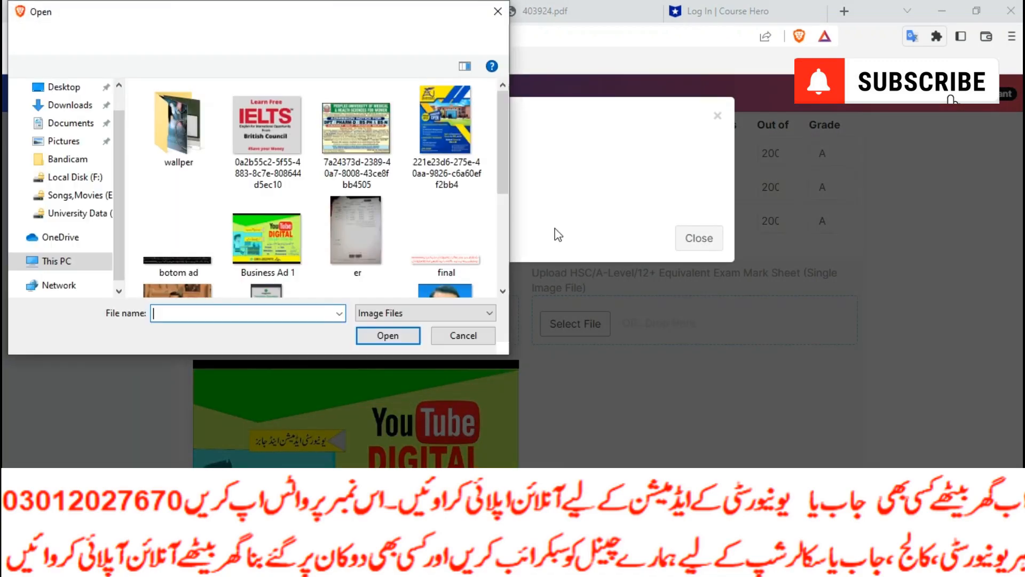
pyautogui.click(288, 256)
pyautogui.click(388, 335)
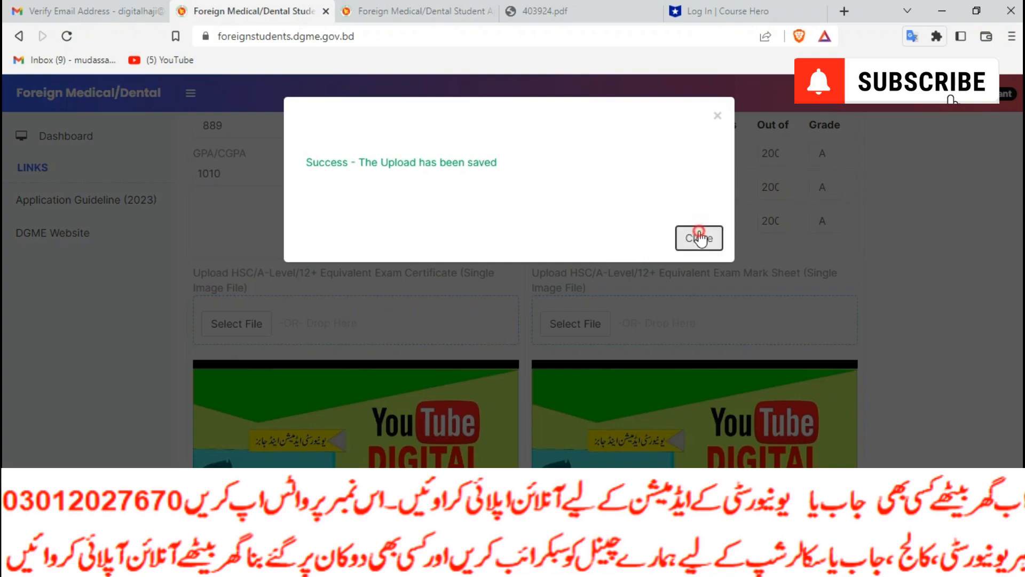
pyautogui.click(694, 235)
pyautogui.scroll(-10, 548, 354)
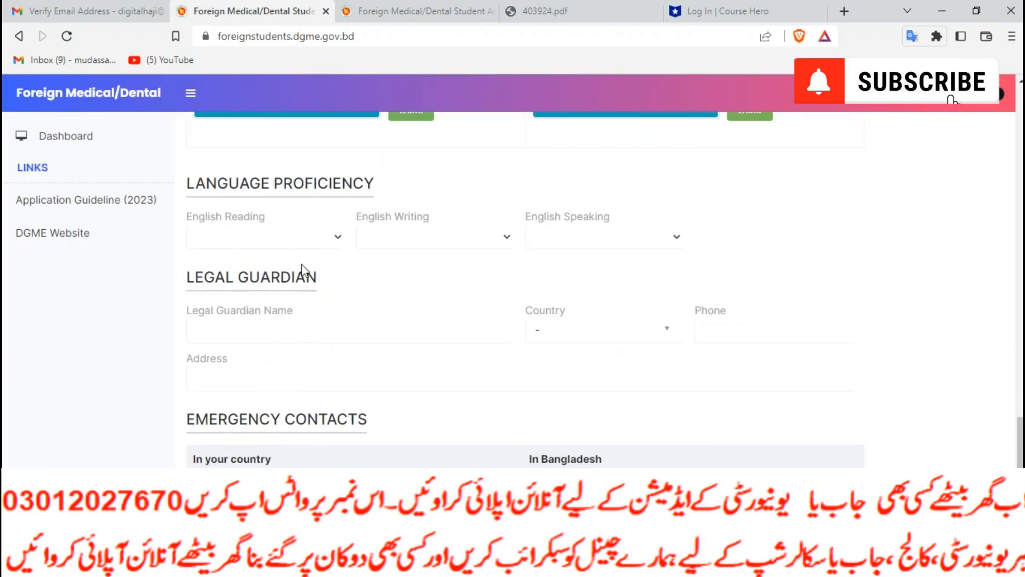
# Set English Reading to High, Writing to High and Speaking to Medium
pyautogui.click(297, 235)
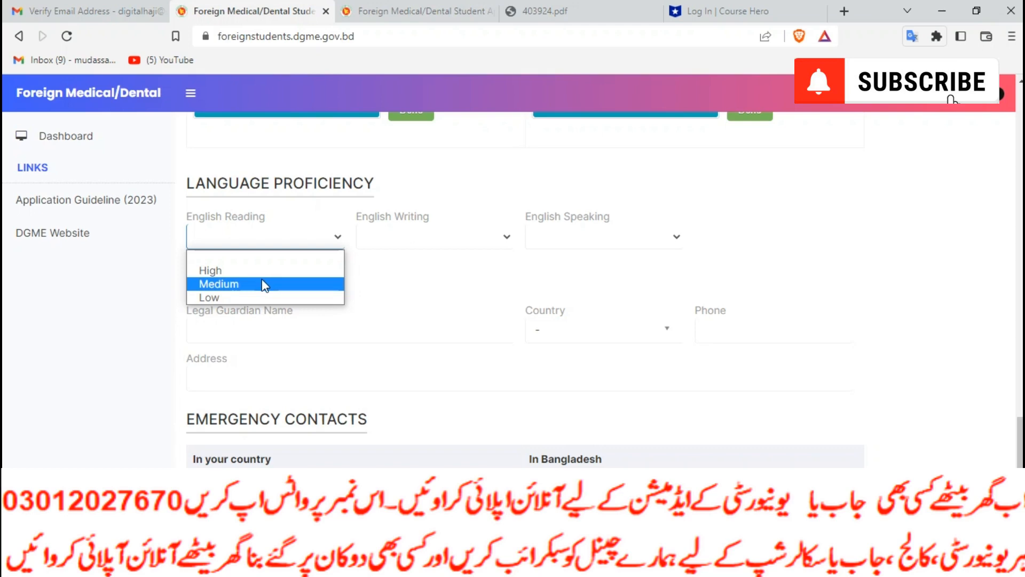
pyautogui.click(262, 280)
pyautogui.click(411, 238)
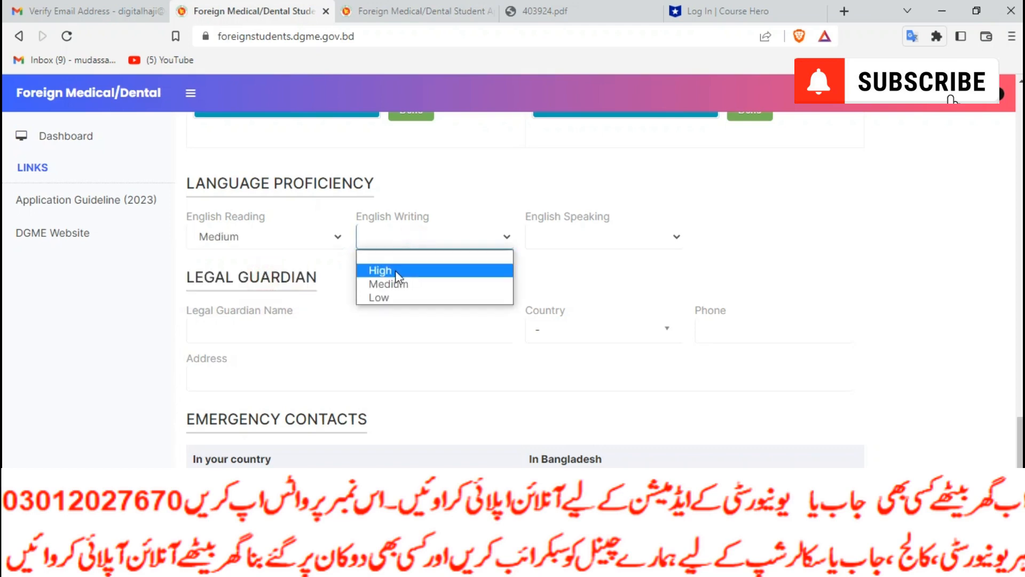
pyautogui.click(398, 271)
pyautogui.click(568, 238)
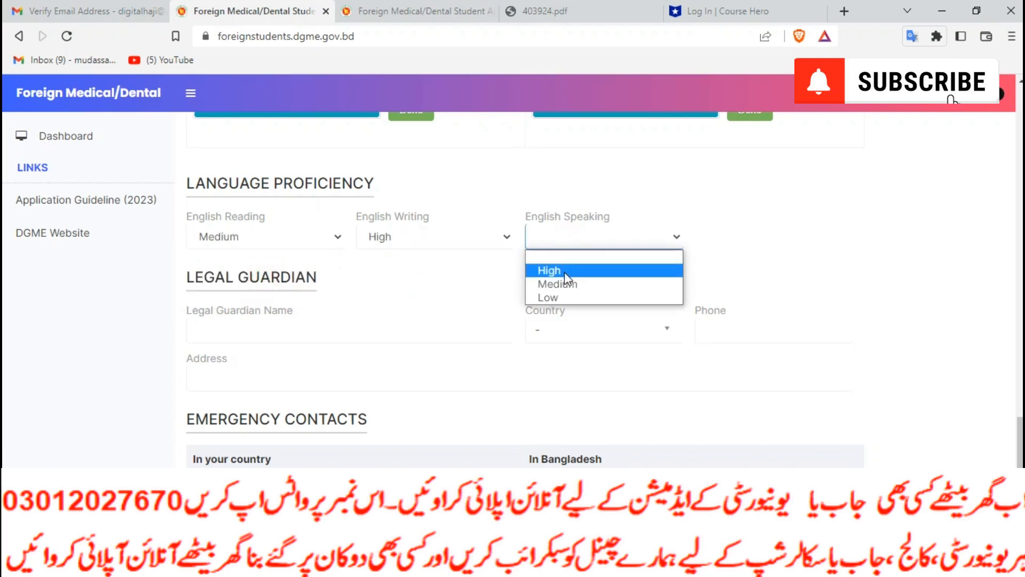
pyautogui.click(564, 273)
pyautogui.click(232, 236)
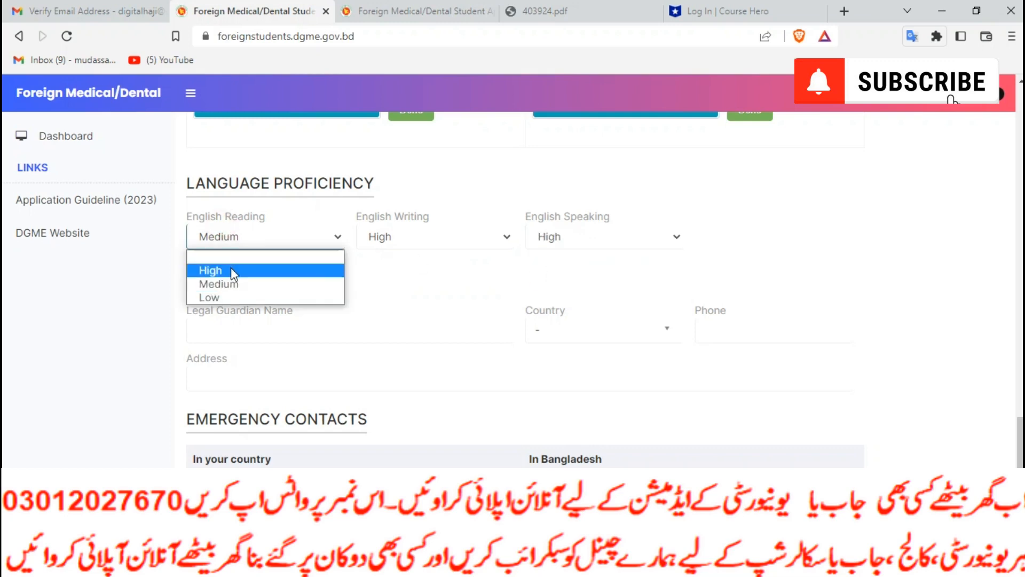
pyautogui.click(234, 272)
pyautogui.click(594, 235)
pyautogui.click(569, 282)
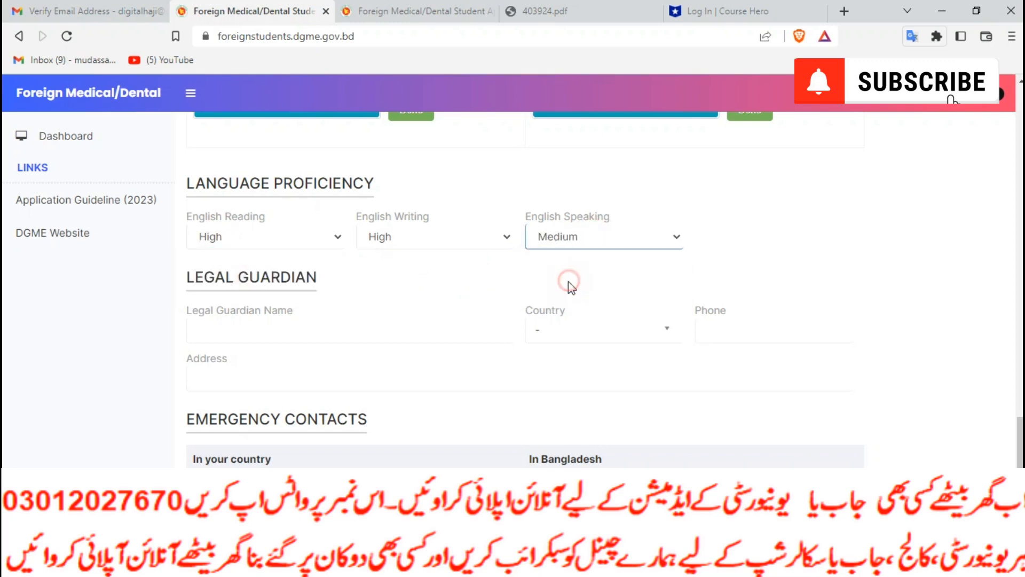
pyautogui.scroll(-1, 321, 321)
# Enter the legal guardian's name and choose Pakistan as the guardian's country
pyautogui.click(244, 266)
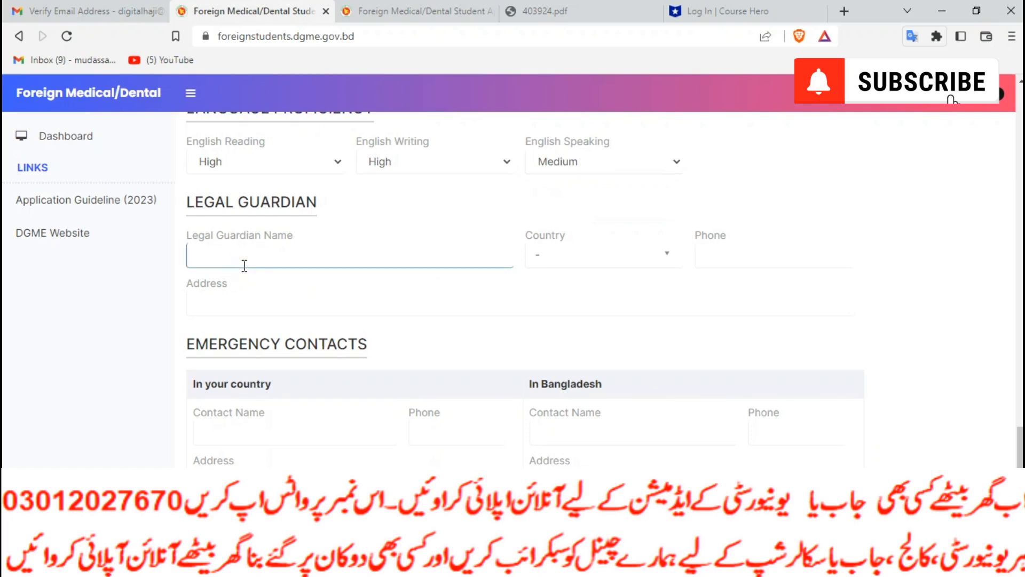
pyautogui.click(575, 254)
pyautogui.write('pak')
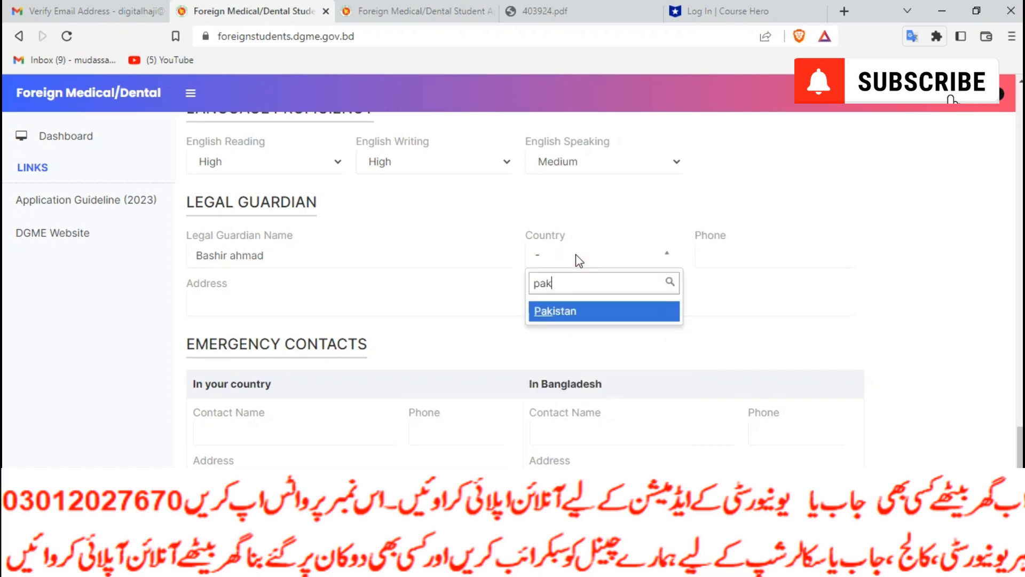
pyautogui.click(587, 314)
# Enter the guardian's phone number in +92 international format and the guardian's address
pyautogui.click(716, 260)
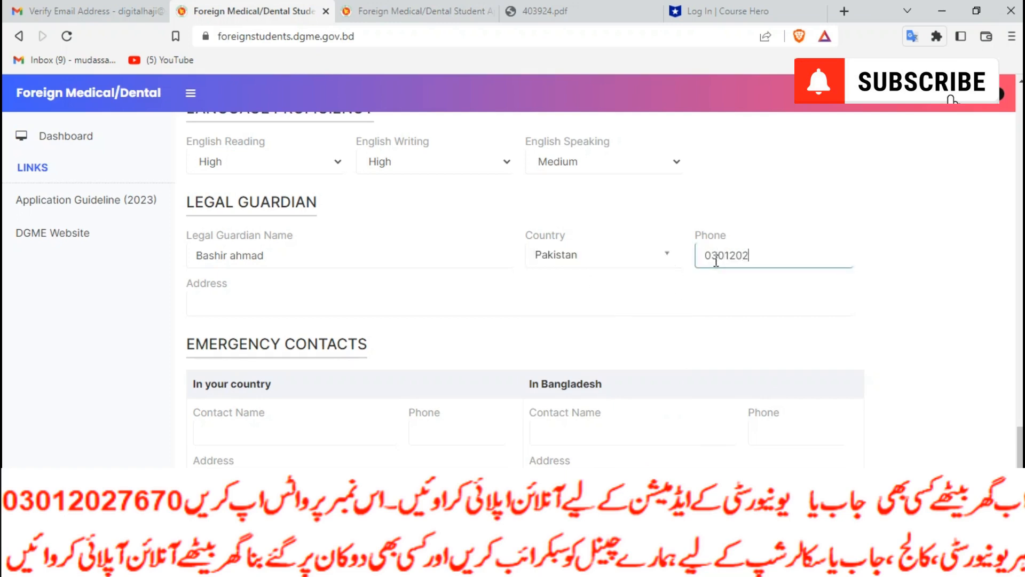
pyautogui.click(715, 259)
pyautogui.press('BackSpace')
pyautogui.write('92')
pyautogui.click(702, 257)
pyautogui.write('+')
pyautogui.click(277, 296)
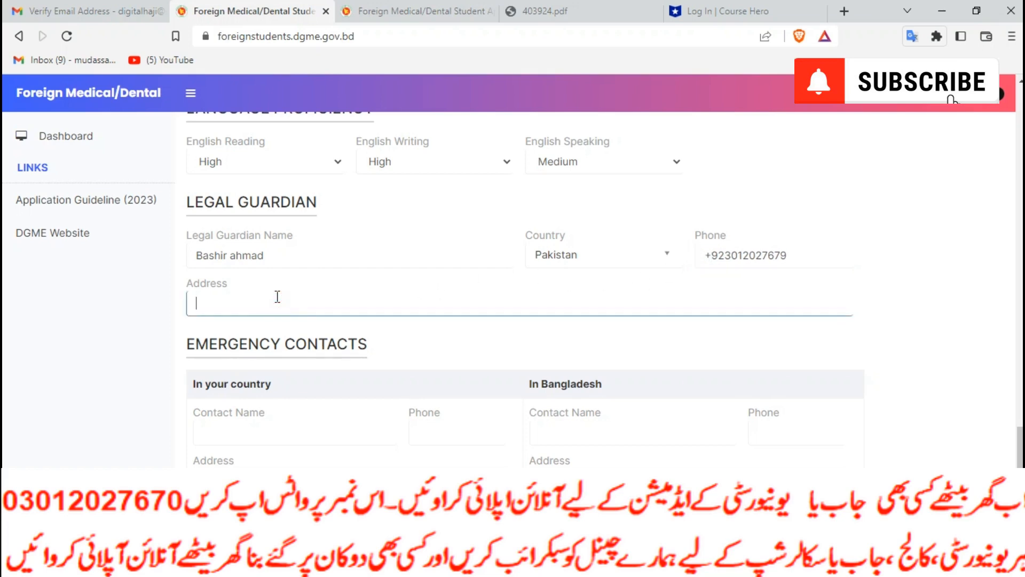
pyautogui.write('bwnn')
pyautogui.scroll(-3, 277, 297)
# Fill in the home-country emergency contact's name, +92 phone number and address
pyautogui.click(264, 278)
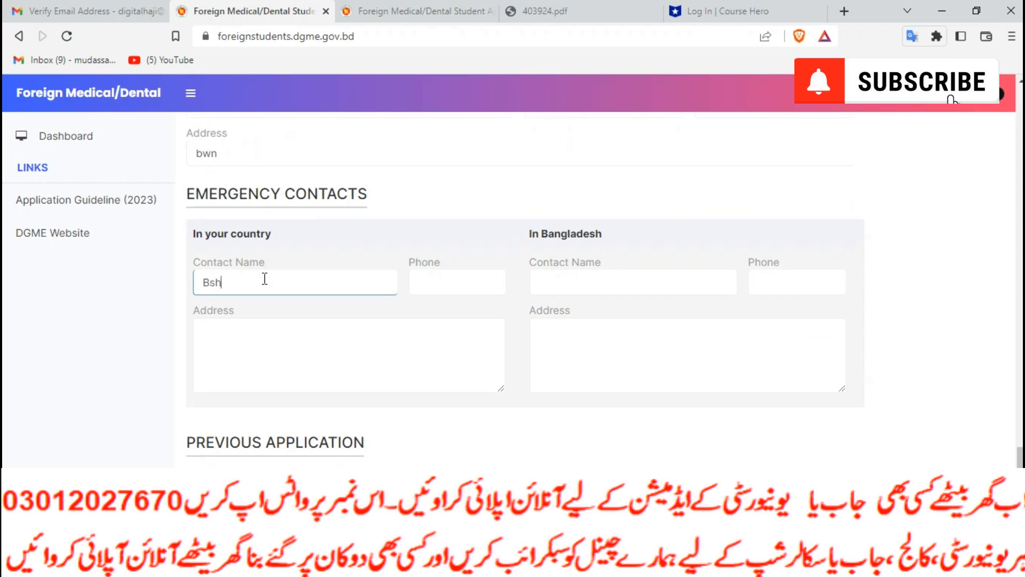
pyautogui.press('BackSpace')
pyautogui.press('BackSpace')
pyautogui.press('BackSpace')
pyautogui.write('Muzamma')
pyautogui.click(449, 289)
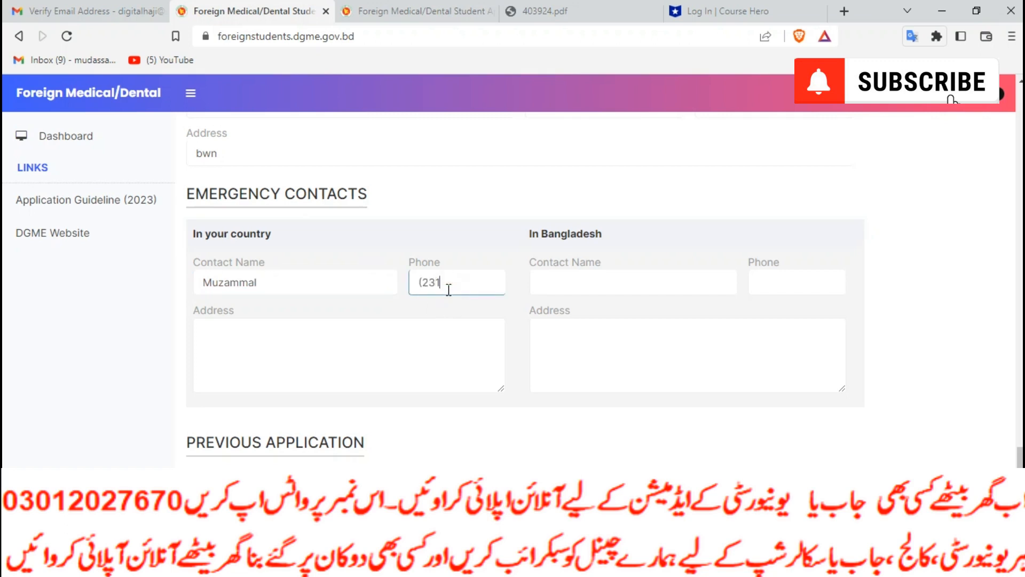
pyautogui.click(573, 283)
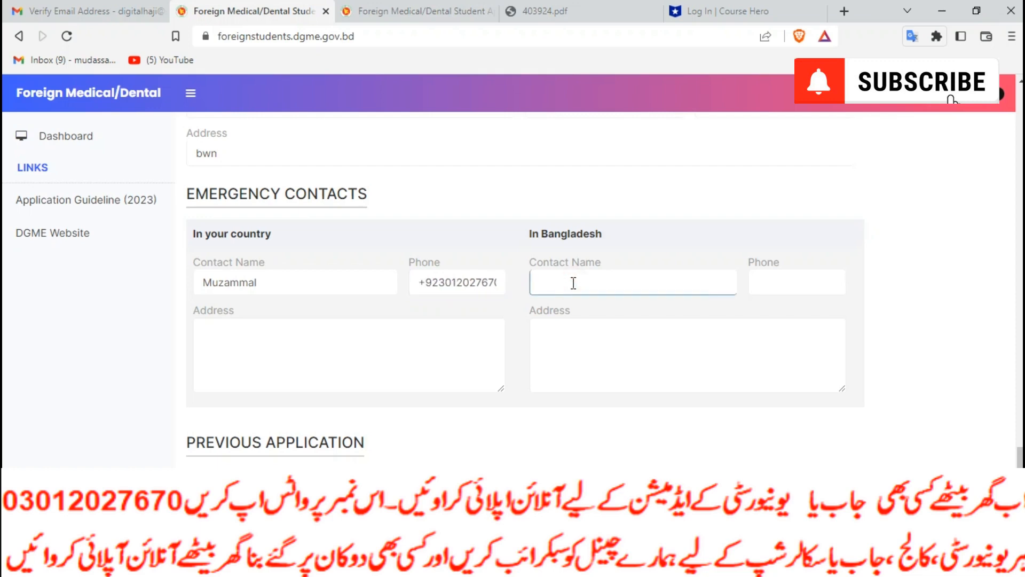
pyautogui.click(386, 348)
pyautogui.write('bwn')
# Answer No to Previously Applied and attempt to save the application form
pyautogui.scroll(-3, 387, 348)
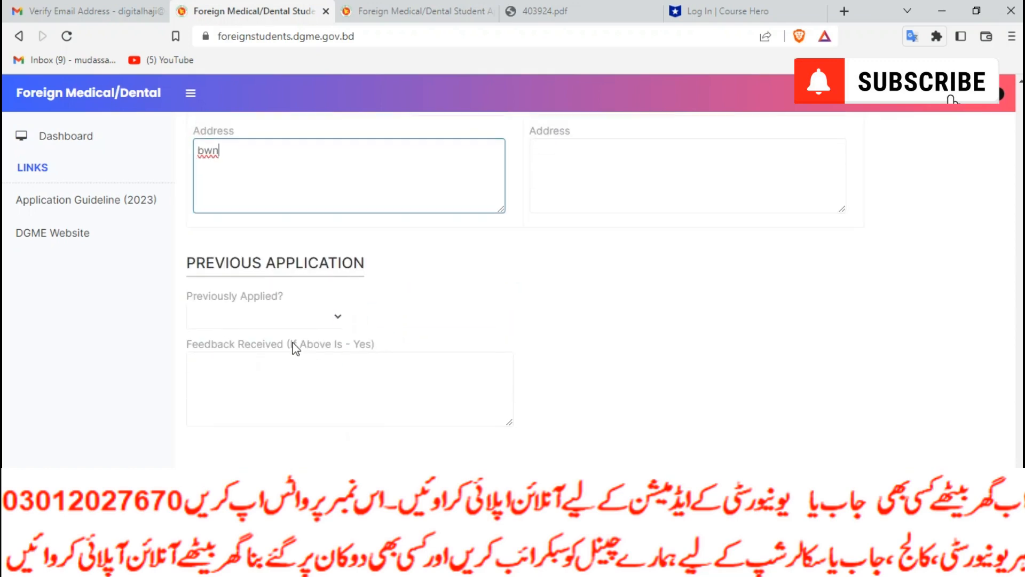
pyautogui.click(309, 319)
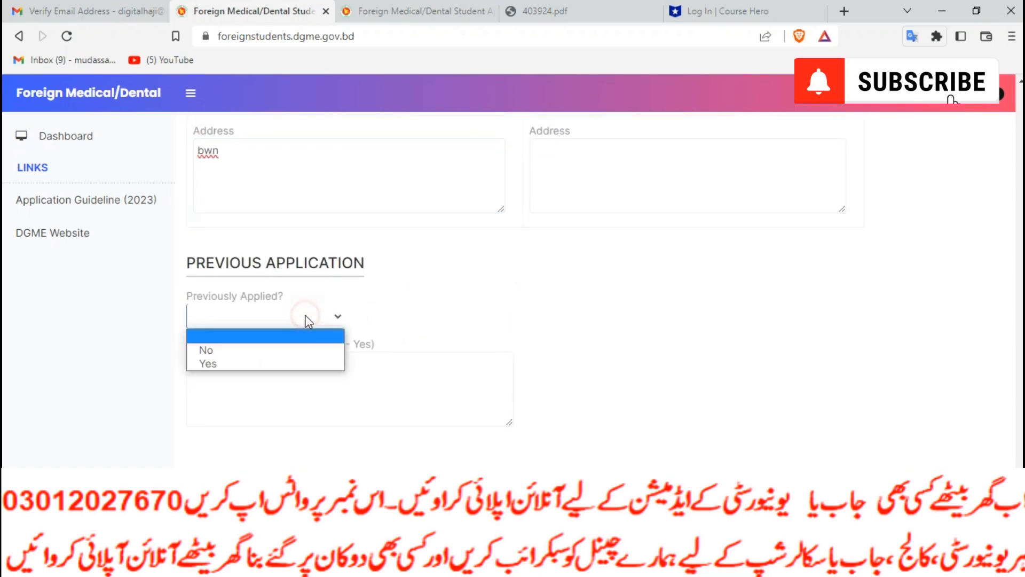
pyautogui.click(265, 348)
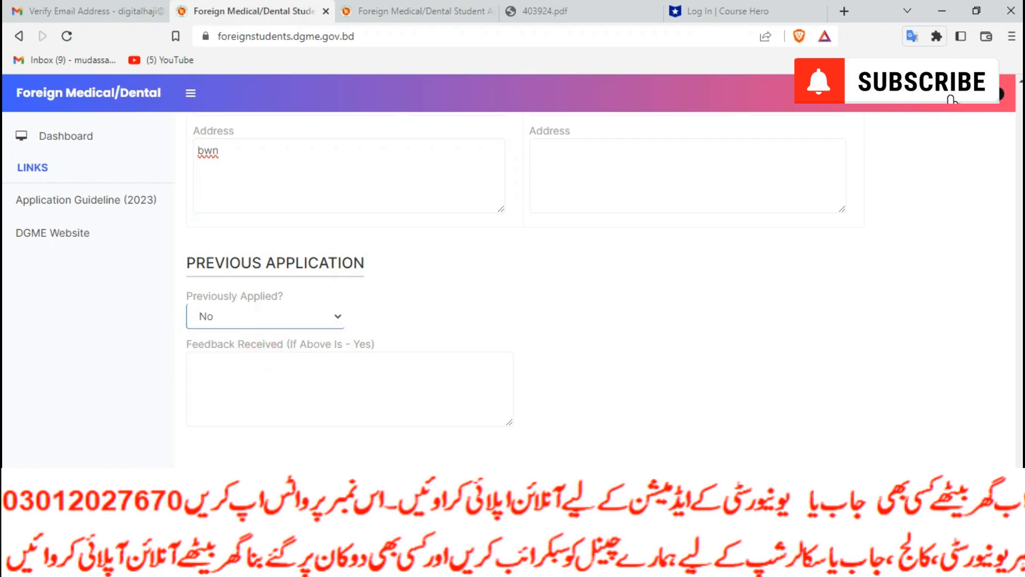
pyautogui.click(408, 455)
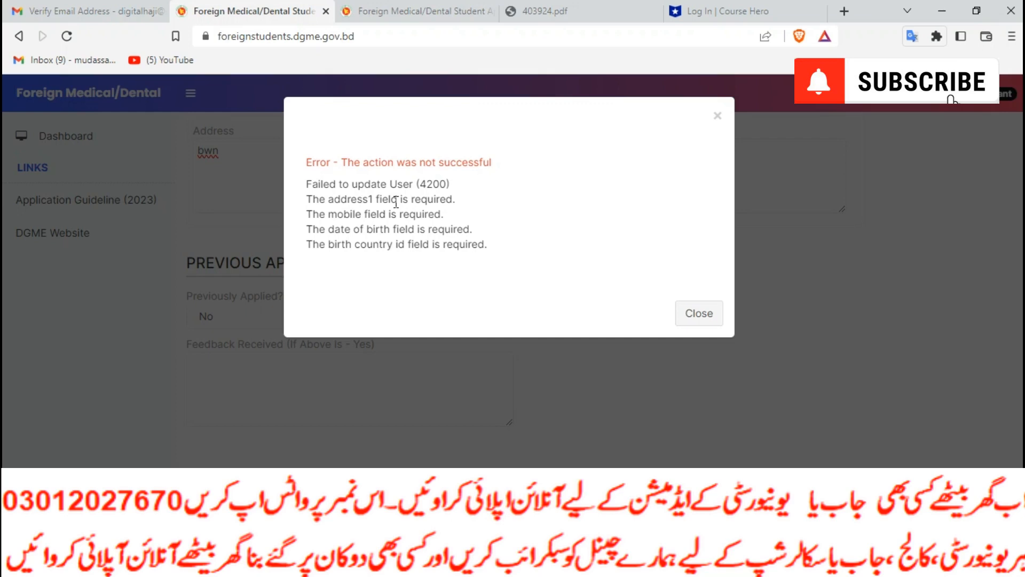
# Dismiss the error, remove the first uploaded image, and set country of birth to Pakistan
pyautogui.click(705, 314)
pyautogui.scroll(15, 709, 336)
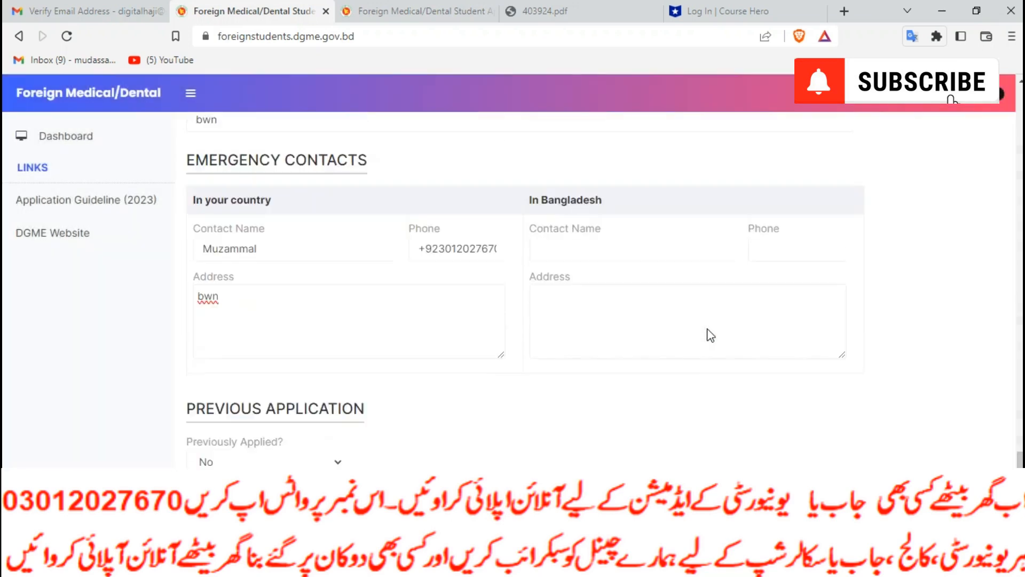
pyautogui.scroll(10, 709, 336)
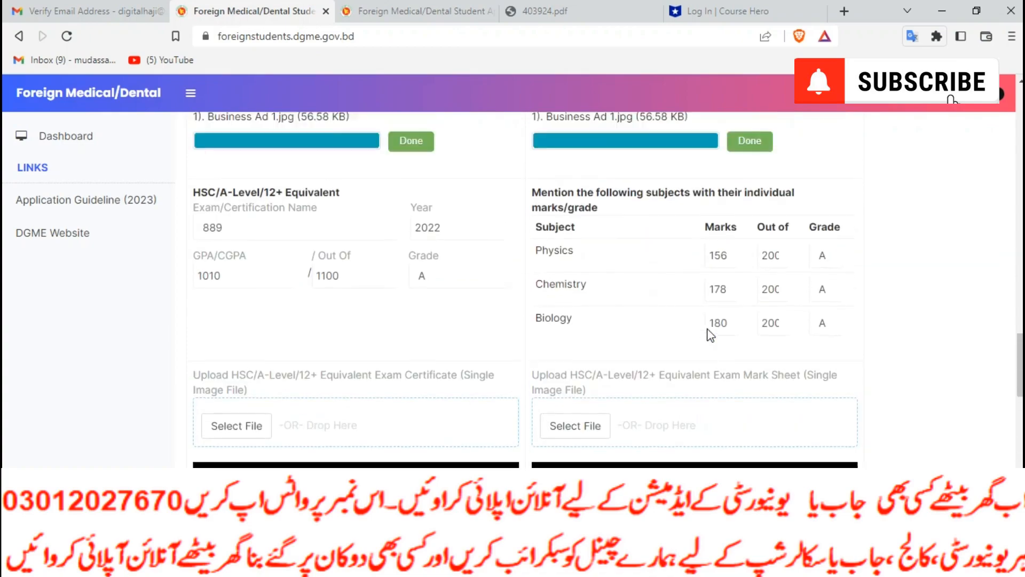
pyautogui.scroll(8, 710, 335)
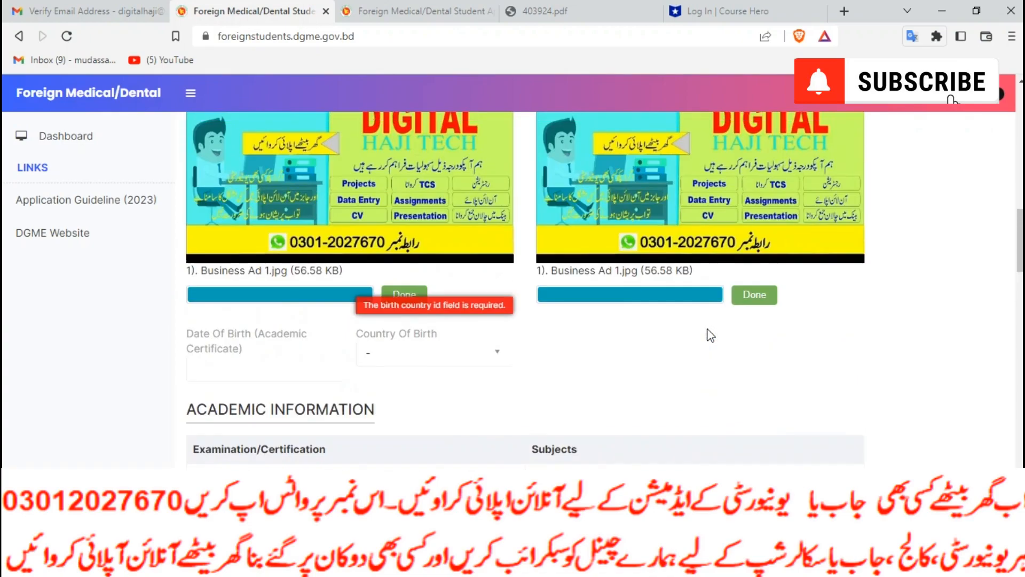
pyautogui.scroll(-4, 707, 328)
pyautogui.click(413, 293)
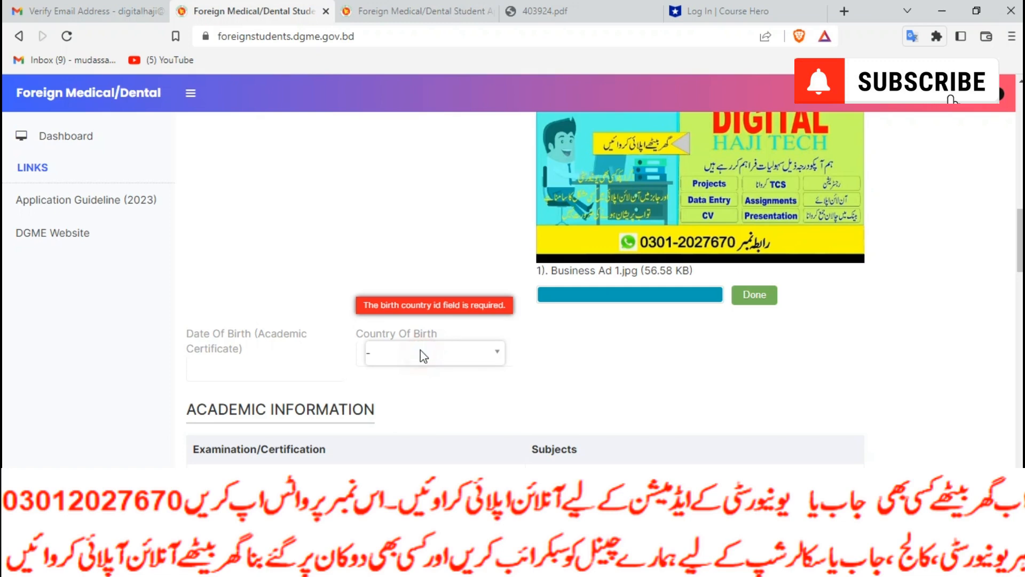
pyautogui.click(421, 353)
pyautogui.write('pak')
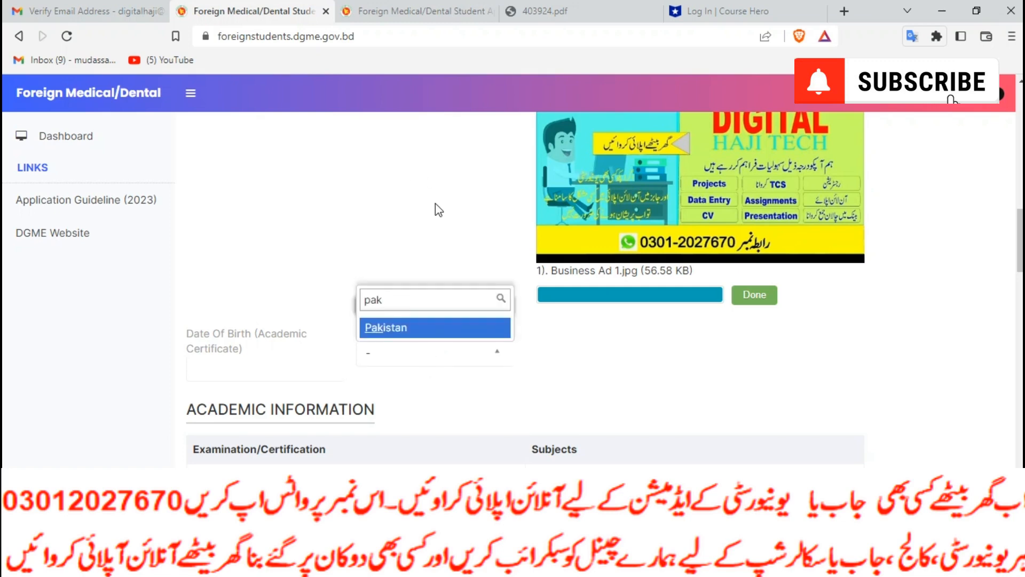
pyautogui.click(427, 327)
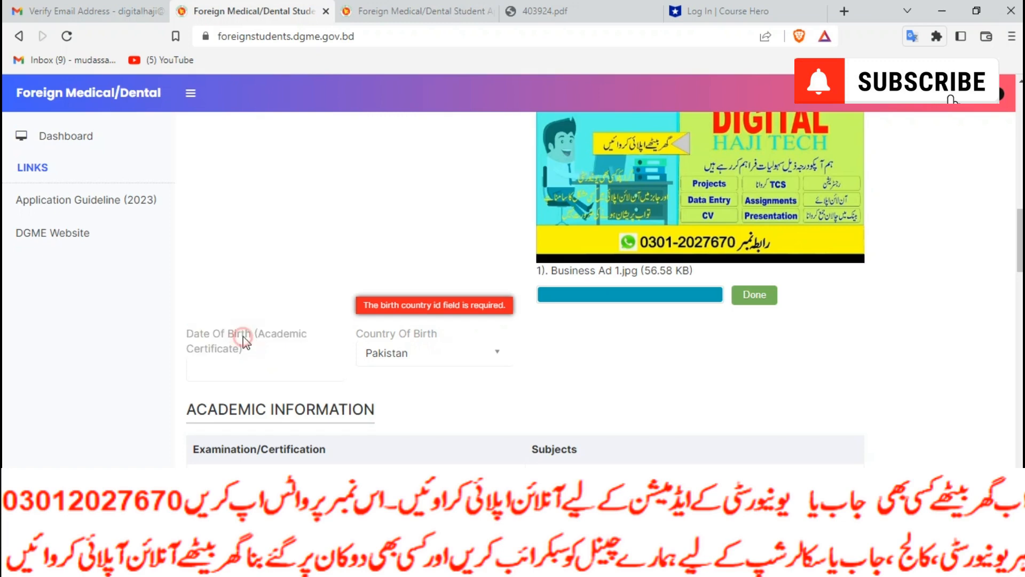
# Upload Business Ad 1 as the passport image
pyautogui.scroll(5, 265, 338)
pyautogui.scroll(1, 256, 299)
pyautogui.click(239, 353)
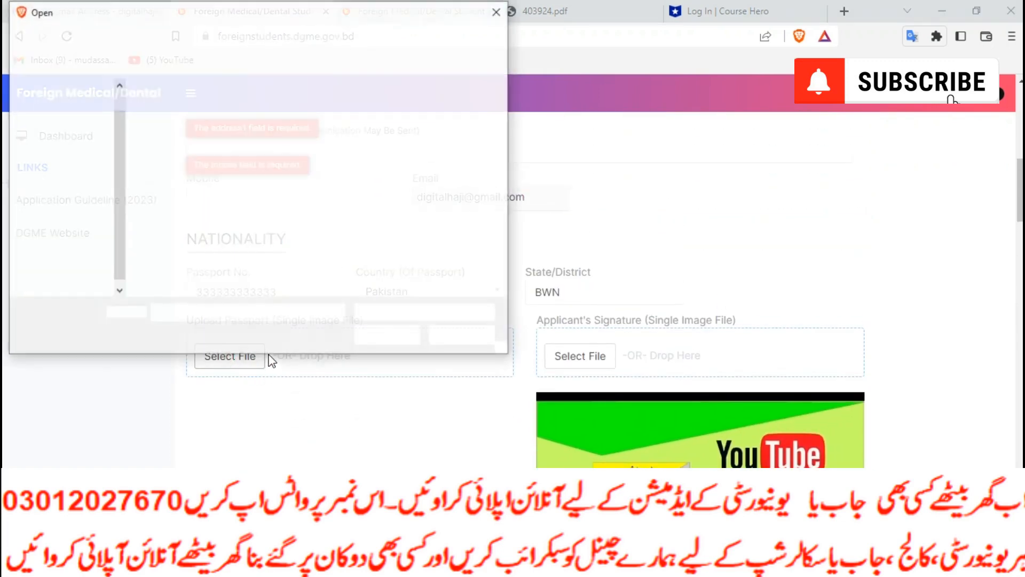
pyautogui.click(272, 232)
pyautogui.click(369, 336)
pyautogui.scroll(-4, 388, 350)
pyautogui.click(694, 239)
pyautogui.scroll(-3, 398, 358)
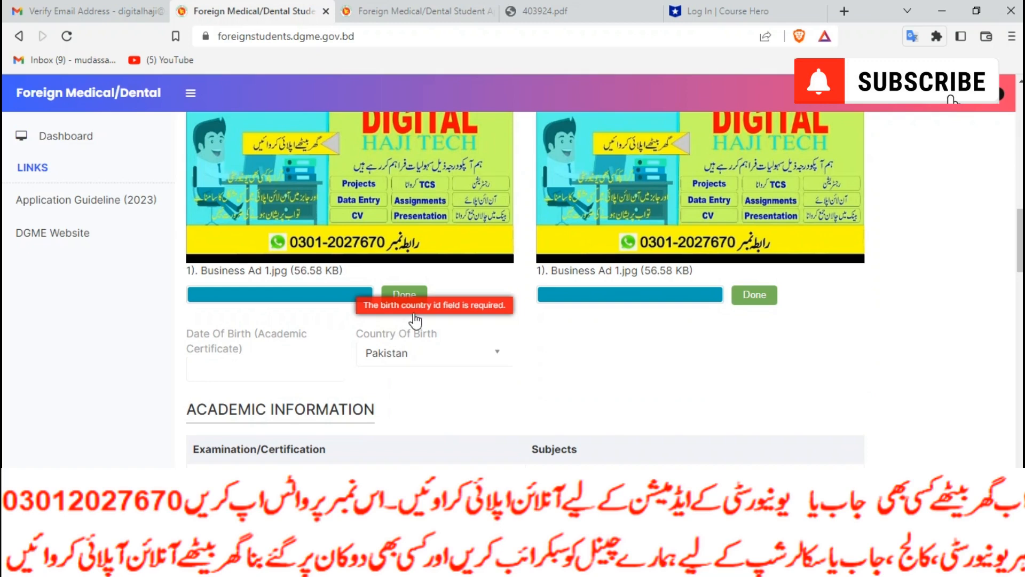
pyautogui.click(303, 361)
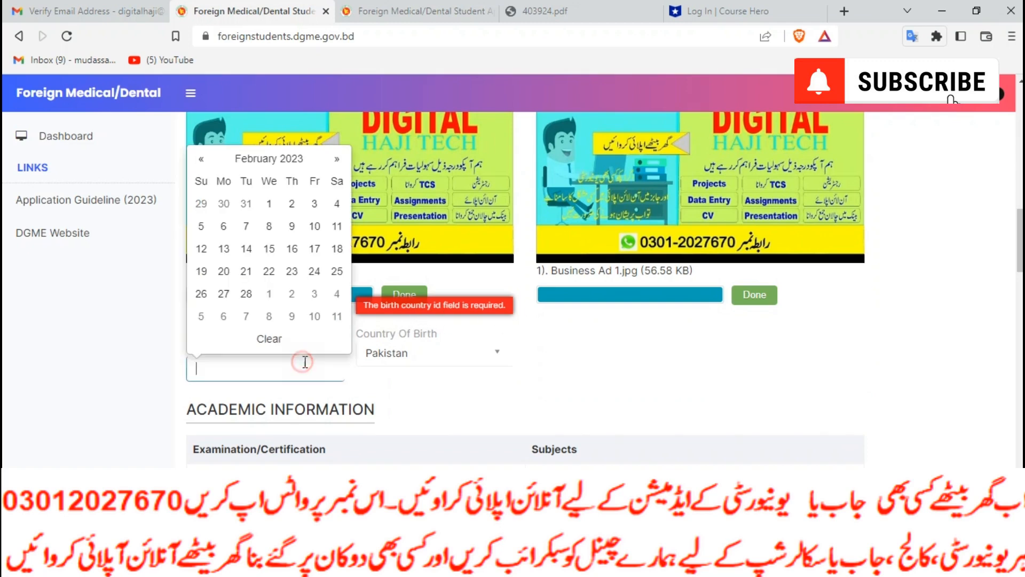
pyautogui.click(267, 160)
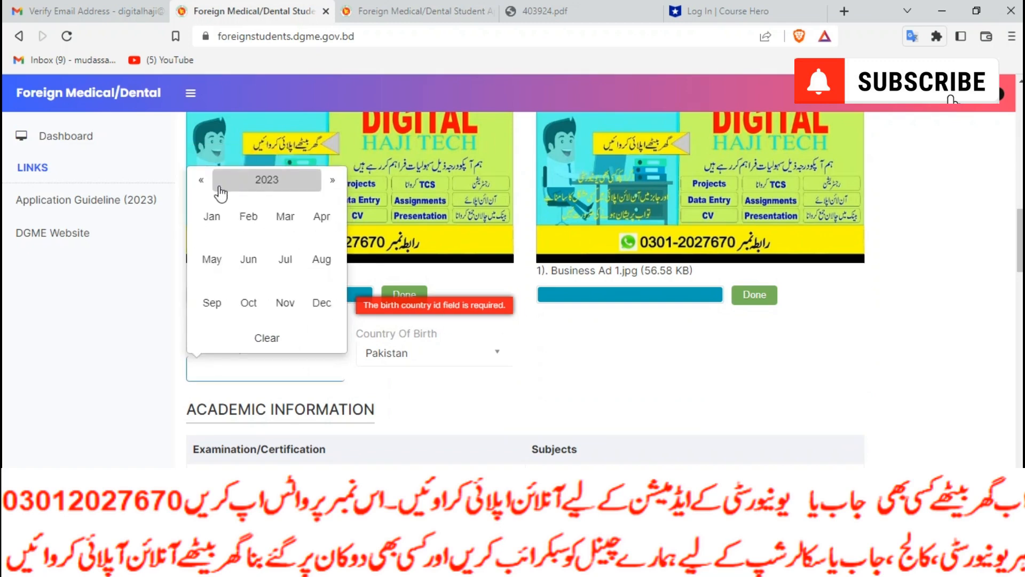
pyautogui.click(202, 181)
pyautogui.click(203, 182)
pyautogui.click(203, 181)
pyautogui.click(203, 182)
pyautogui.click(249, 216)
pyautogui.click(271, 247)
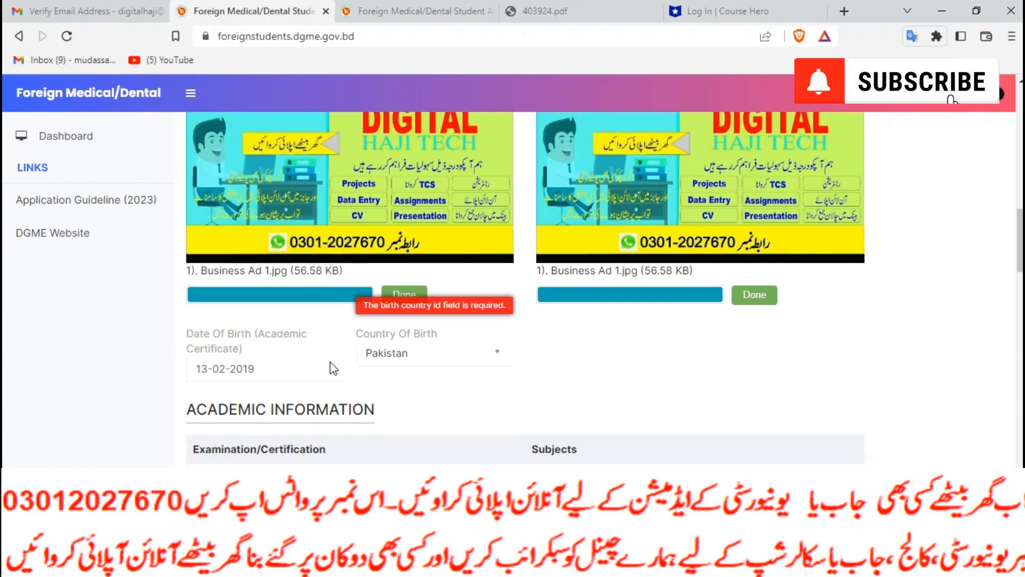
pyautogui.click(273, 378)
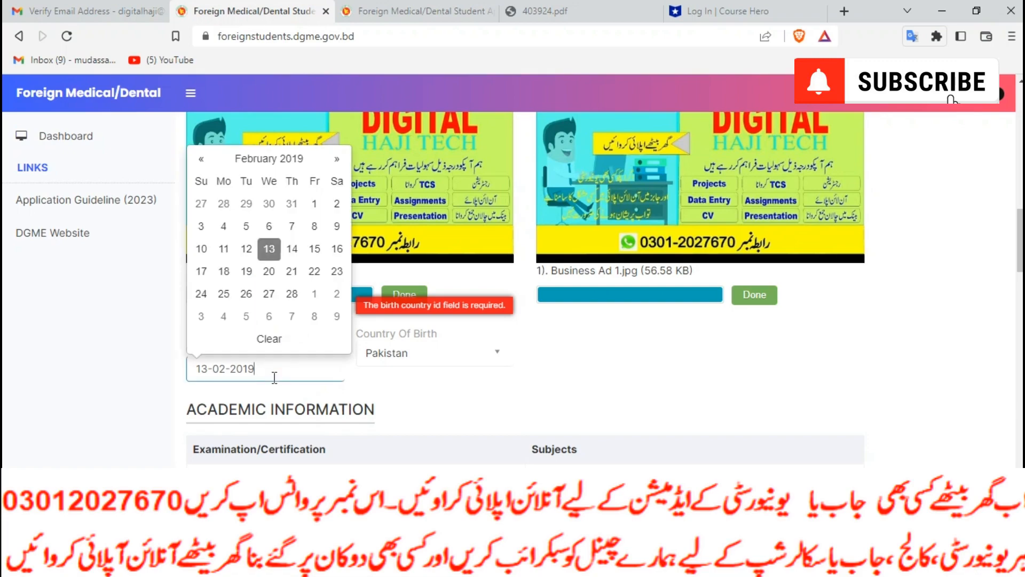
pyautogui.press('BackSpace')
pyautogui.press('BackSpace')
pyautogui.write('01')
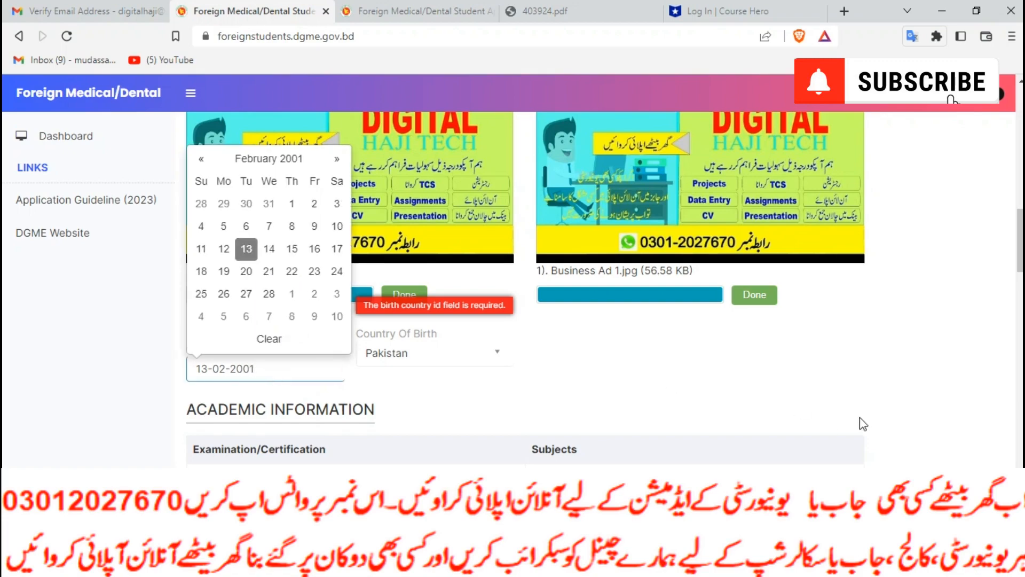
pyautogui.click(839, 396)
pyautogui.scroll(9, 754, 380)
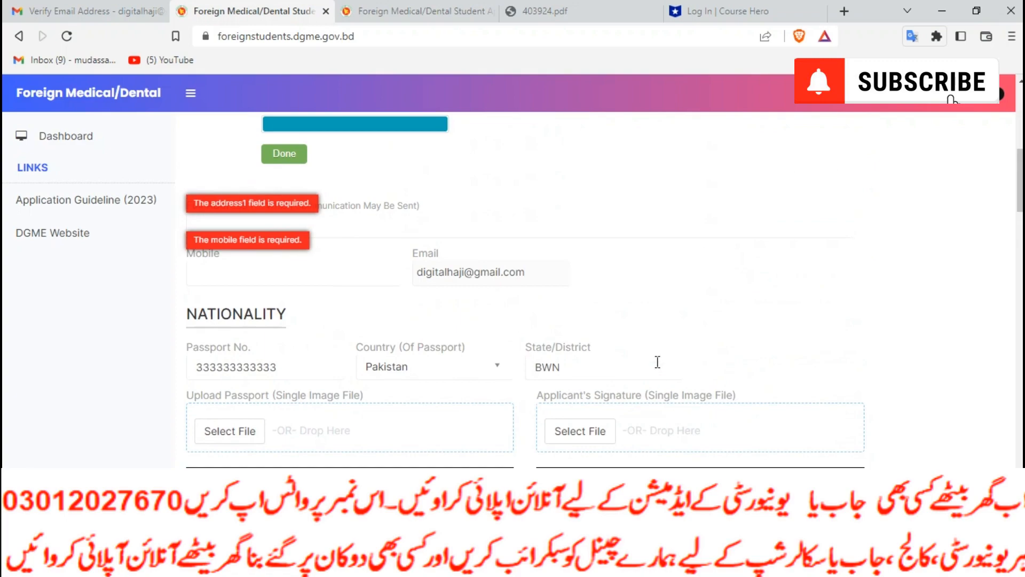
pyautogui.scroll(1, 489, 327)
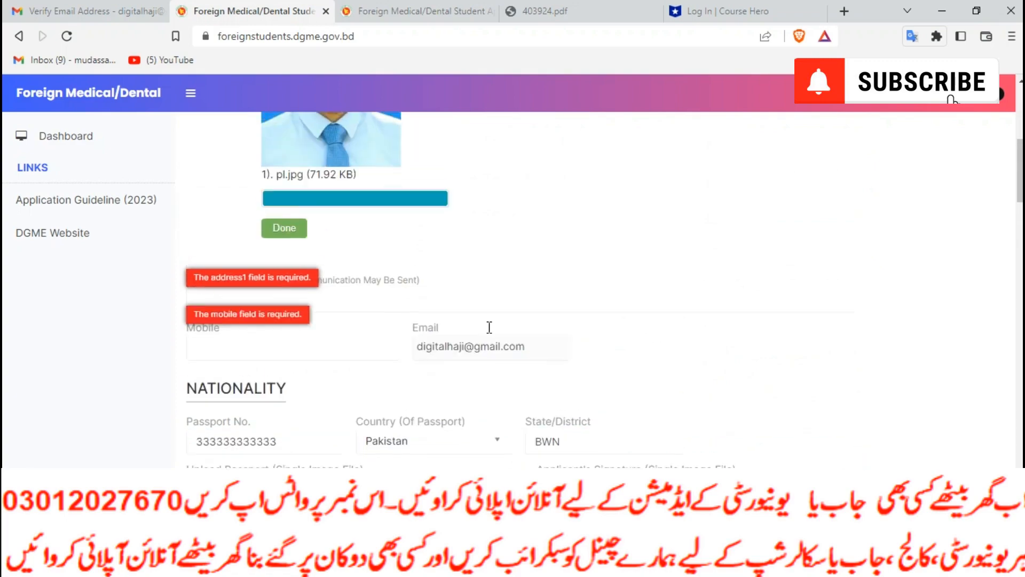
pyautogui.scroll(3, 489, 326)
pyautogui.scroll(-3, 487, 328)
pyautogui.scroll(-15, 490, 333)
pyautogui.scroll(-10, 490, 334)
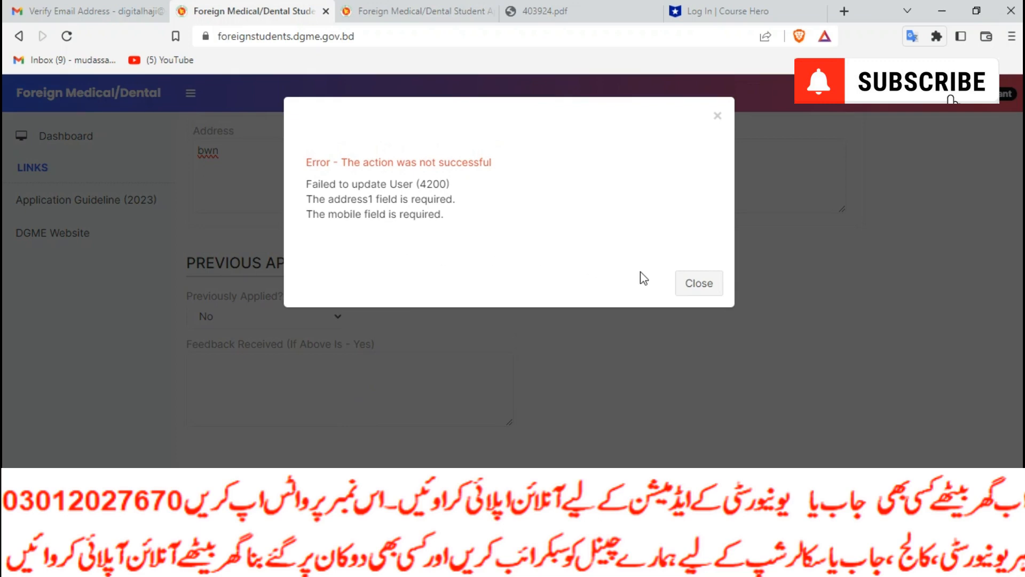
# Dismiss the error, then fix the guardian's phone number and copy it
pyautogui.click(681, 283)
pyautogui.scroll(2, 628, 387)
pyautogui.scroll(3, 624, 389)
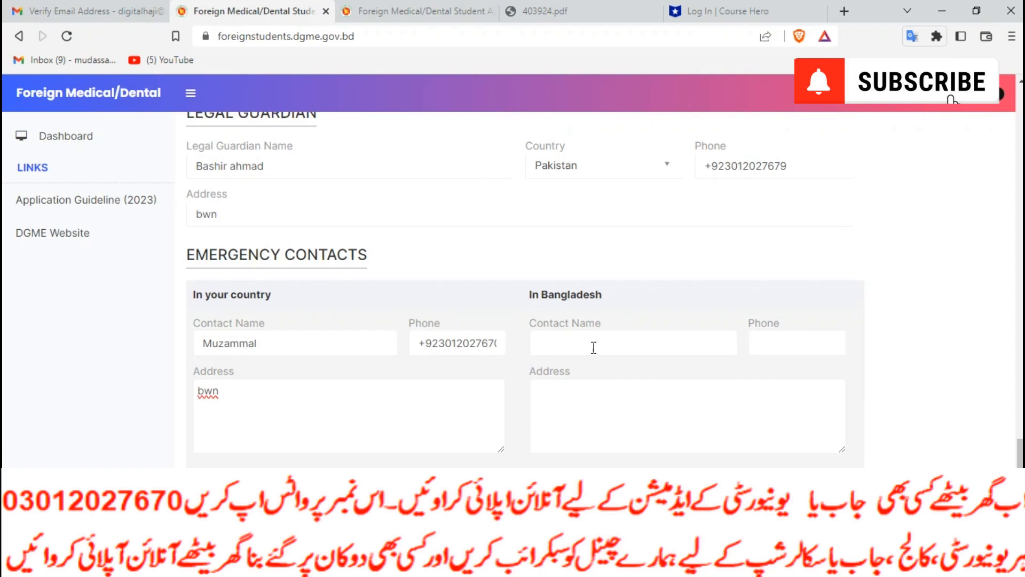
pyautogui.scroll(8, 576, 360)
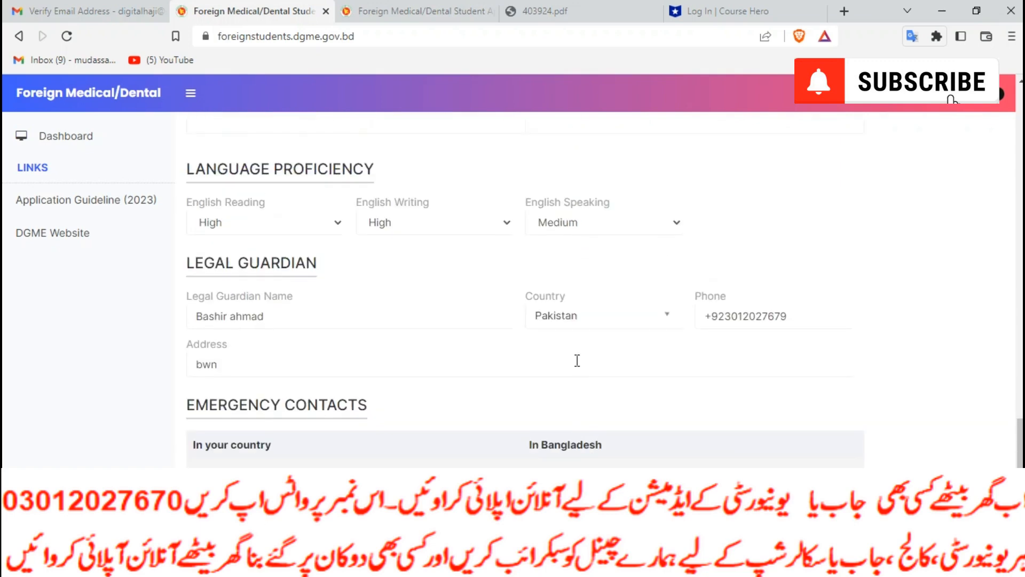
pyautogui.scroll(-6, 580, 366)
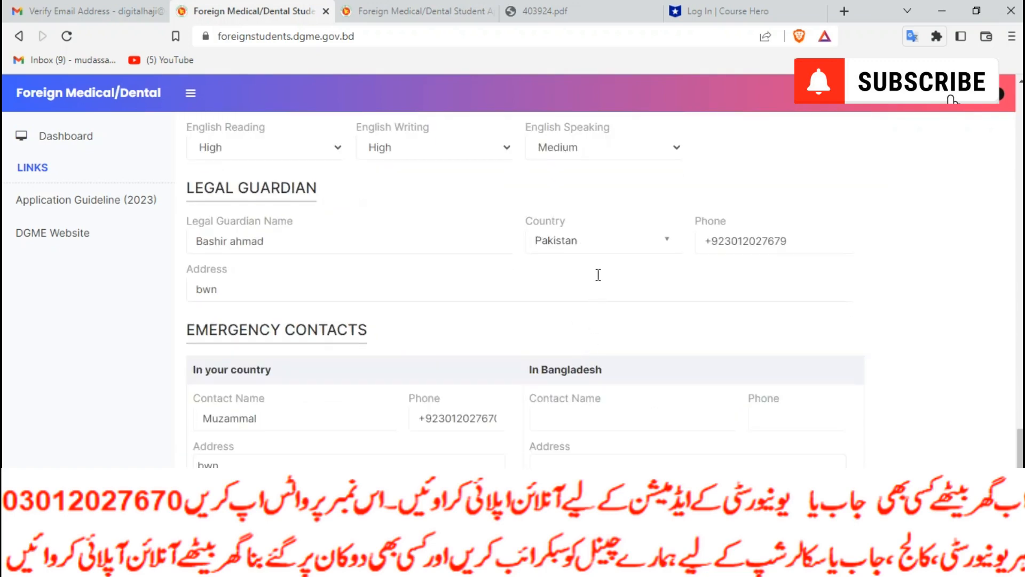
pyautogui.click(597, 426)
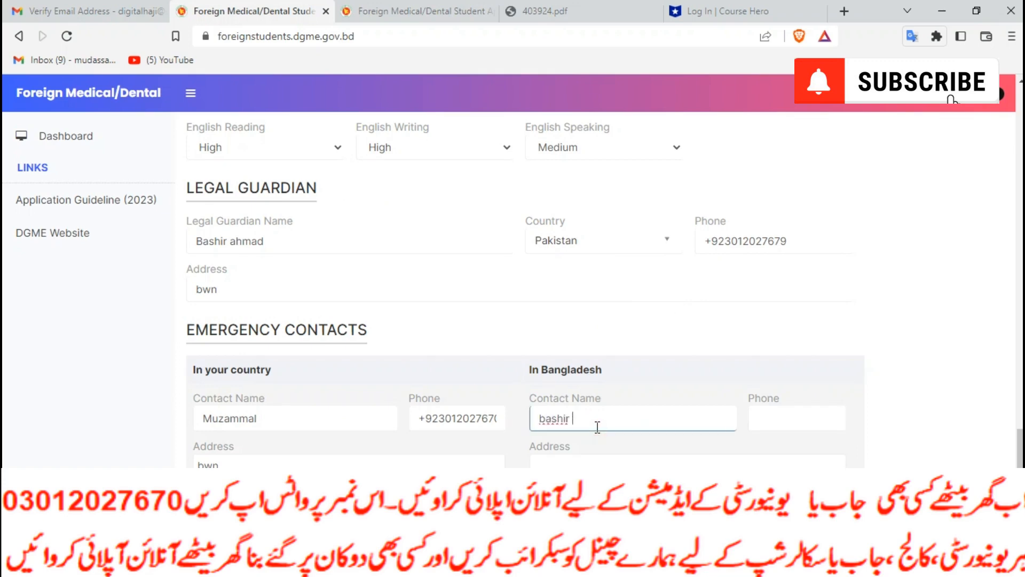
pyautogui.click(761, 421)
pyautogui.click(795, 242)
pyautogui.write('0')
pyautogui.hotkey('ctrl', 'a')
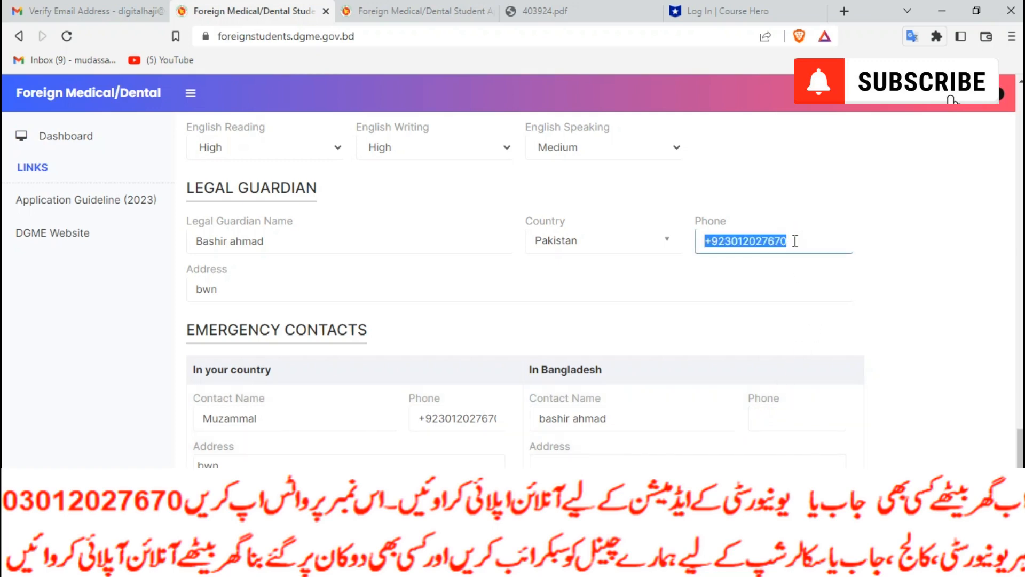
pyautogui.hotkey('ctrl', 'c')
# Paste the phone into the Bangladesh contact's Phone field and resubmit the profile
pyautogui.click(755, 419)
pyautogui.hotkey('ctrl', 'v')
pyautogui.press('Tab')
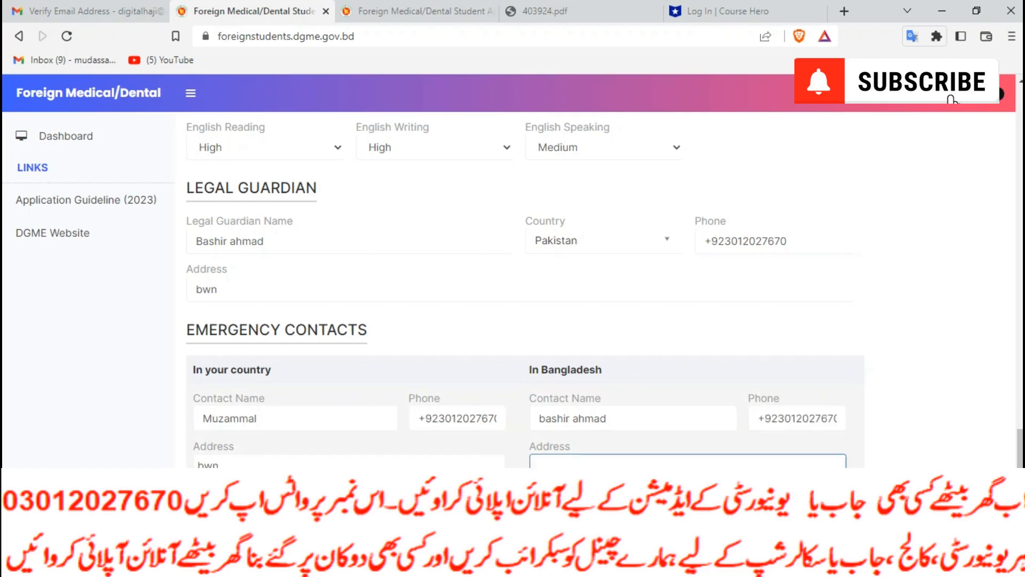
pyautogui.scroll(-5, 515, 464)
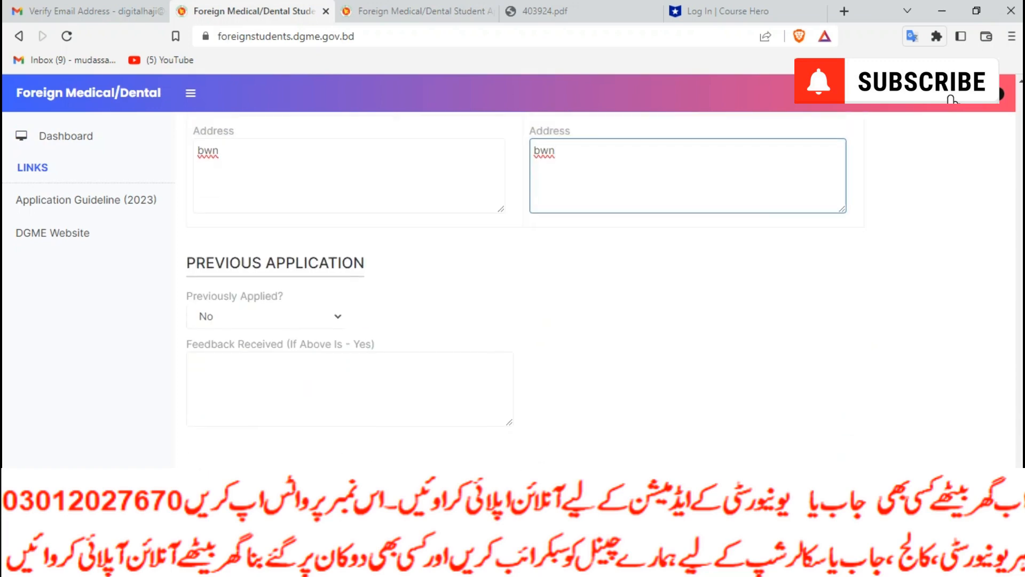
pyautogui.click(347, 484)
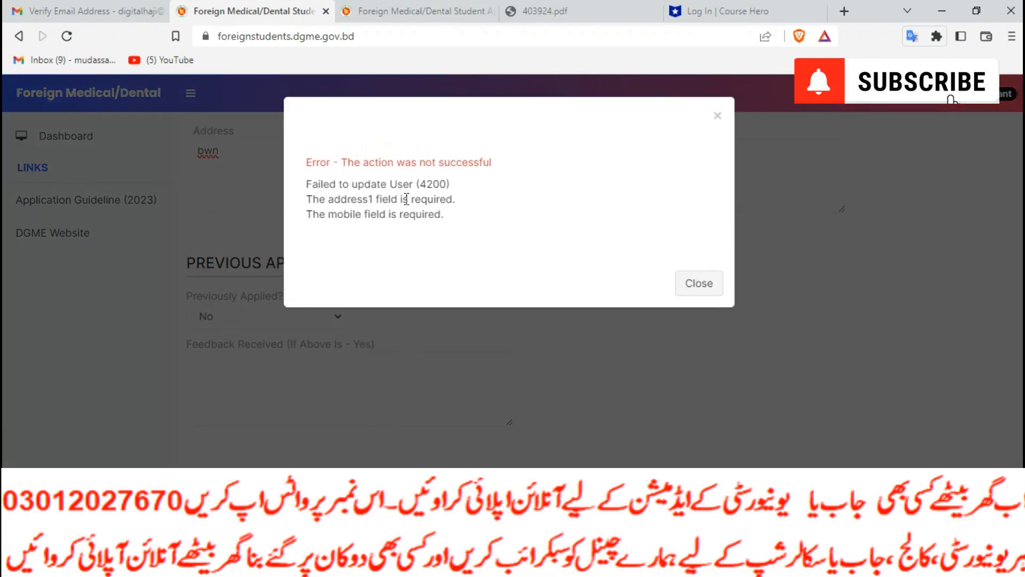
pyautogui.click(708, 283)
# Paste the phone into Mobile, fill in Full Address, and save the profile successfully
pyautogui.scroll(5, 528, 359)
pyautogui.scroll(15, 529, 360)
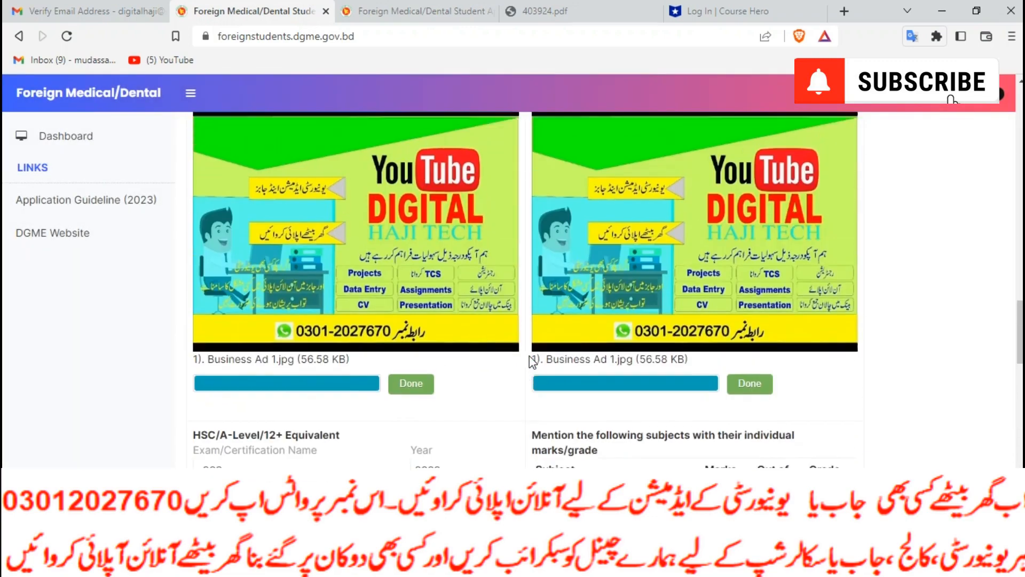
pyautogui.scroll(15, 530, 356)
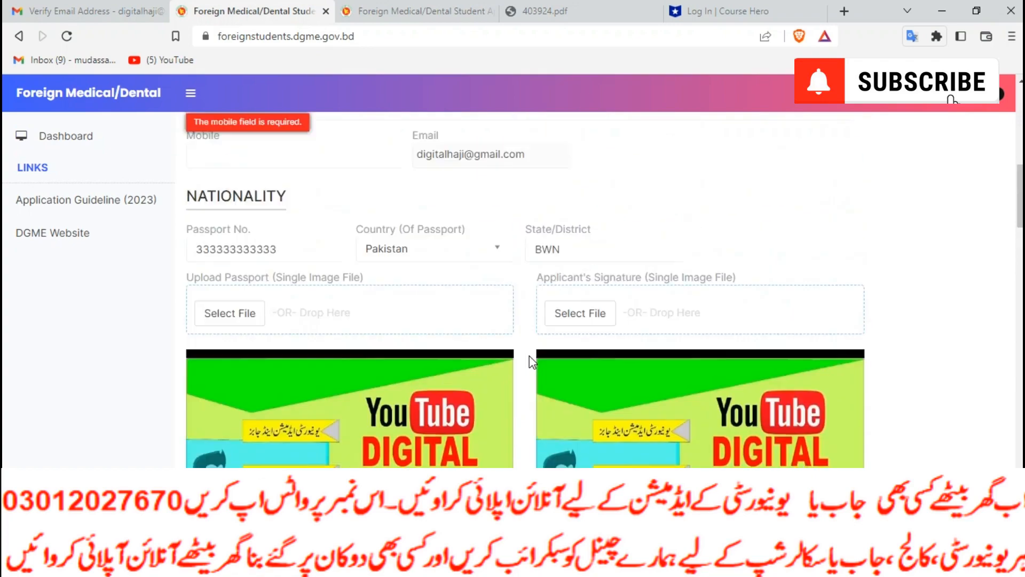
pyautogui.scroll(2, 530, 355)
pyautogui.click(230, 268)
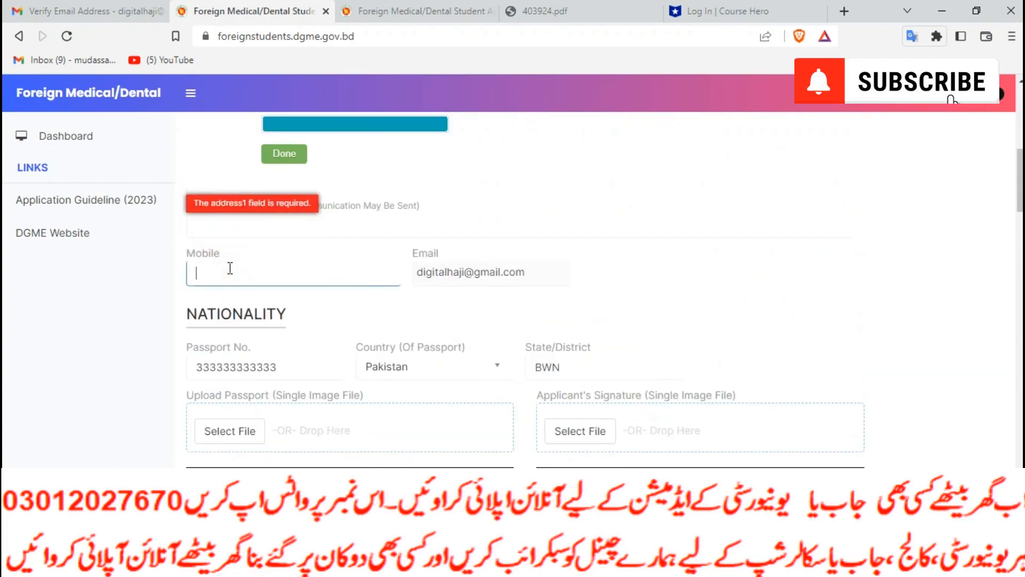
pyautogui.hotkey('ctrl', 'v')
pyautogui.click(319, 223)
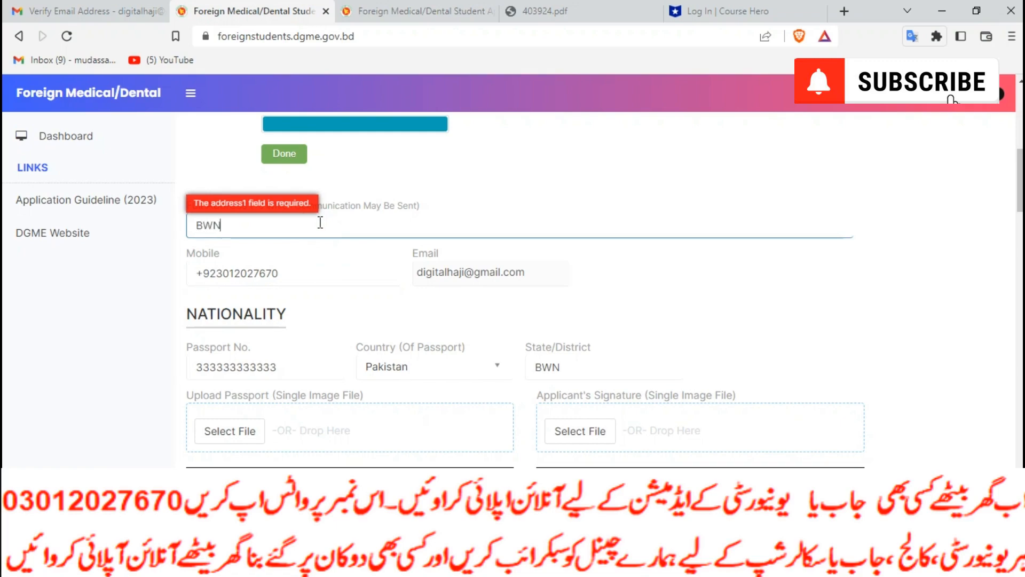
pyautogui.scroll(-20, 352, 243)
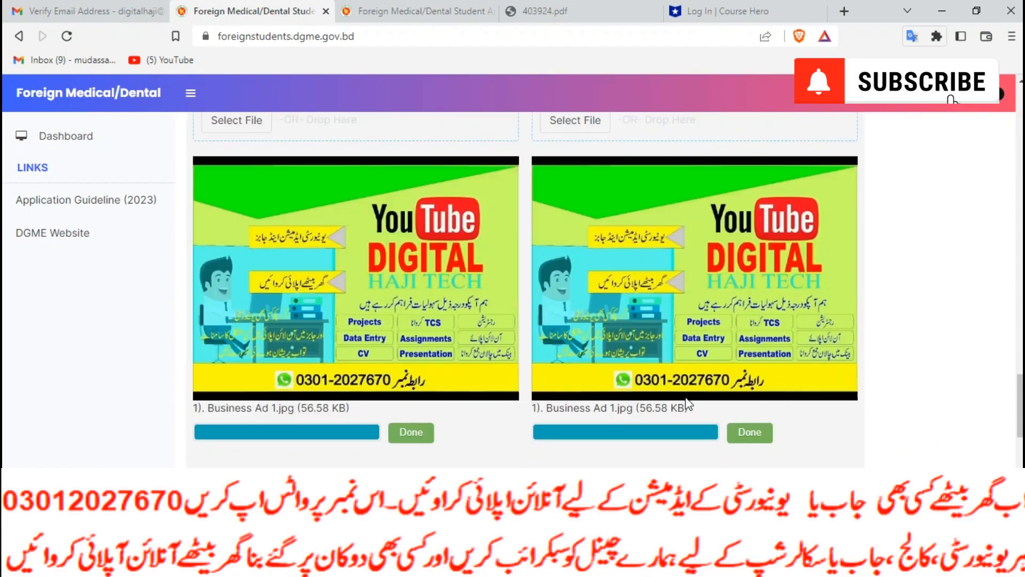
pyautogui.scroll(-4, 513, 432)
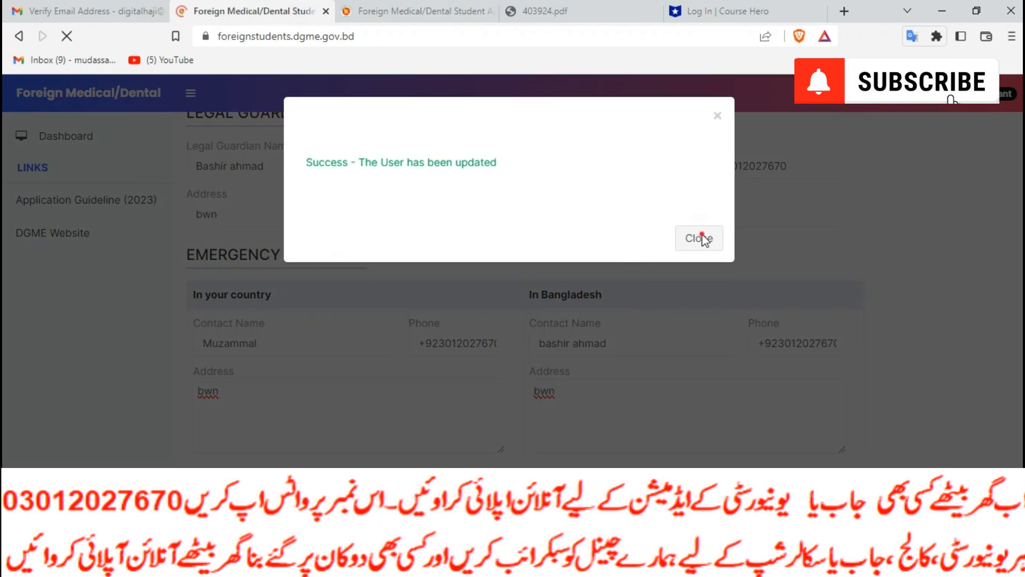
pyautogui.click(698, 236)
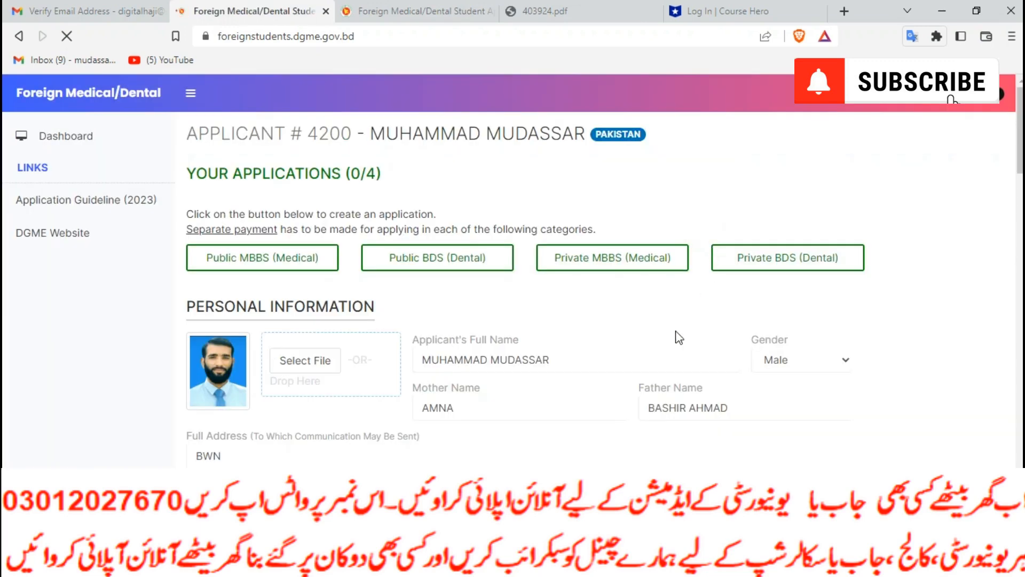
# Start a Public MBBS (Medical) application and reach the Payment Transaction Id field below the college list
pyautogui.click(274, 262)
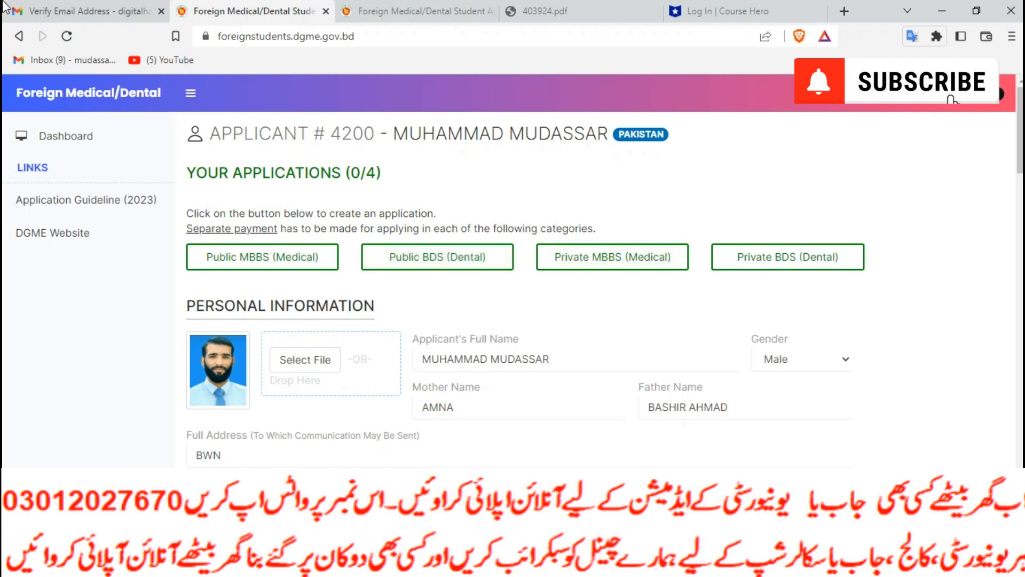
pyautogui.click(248, 261)
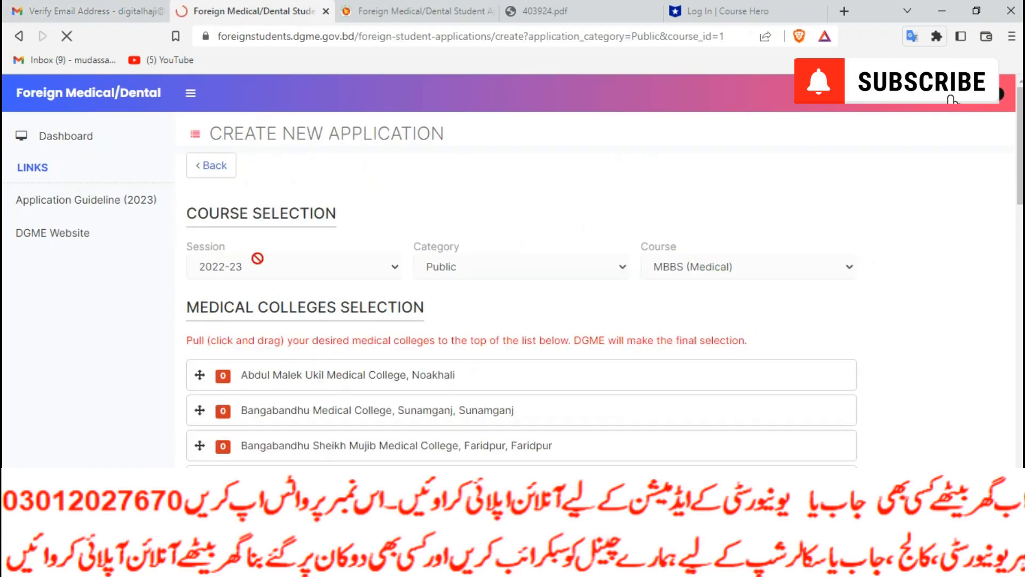
pyautogui.scroll(-4, 312, 335)
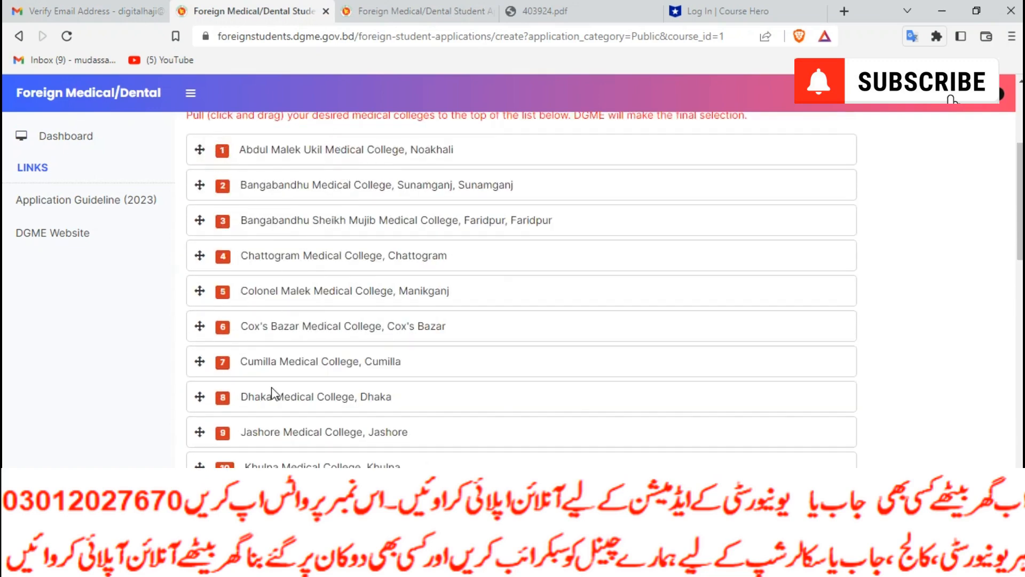
pyautogui.scroll(-20, 272, 392)
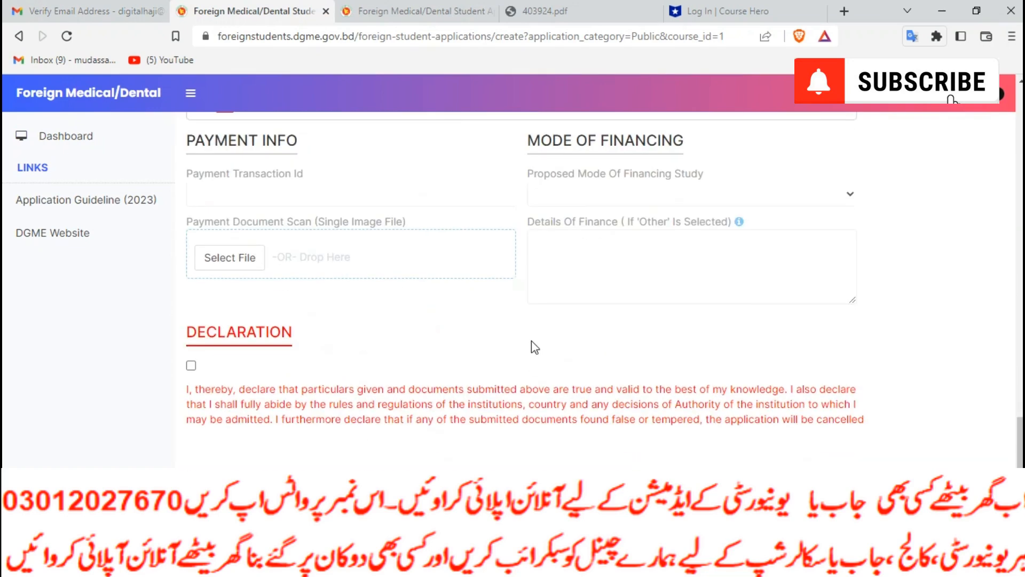
pyautogui.scroll(3, 534, 347)
pyautogui.click(238, 348)
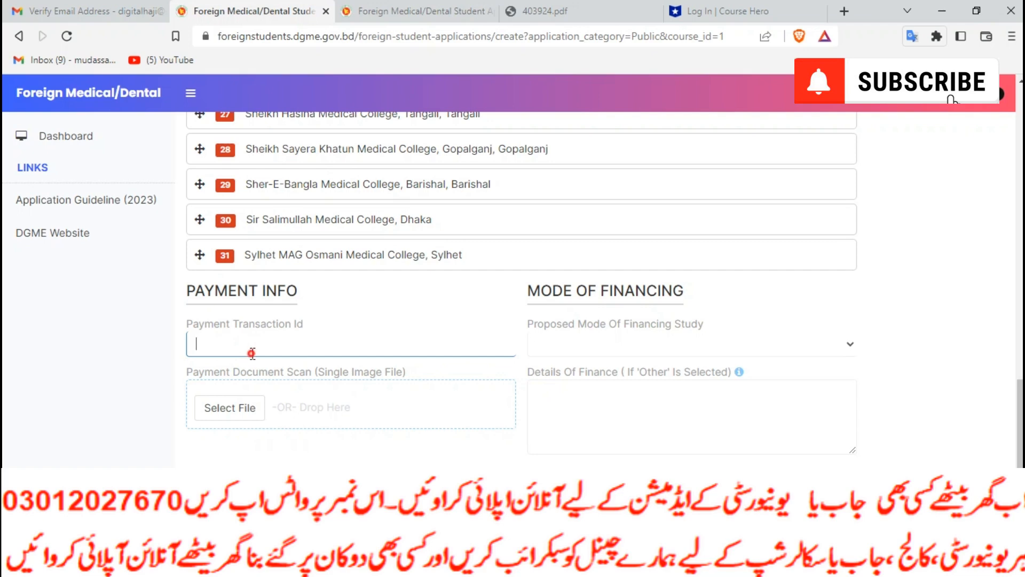
# Set the financing mode to Bangladeshi Government scholarship
pyautogui.click(576, 348)
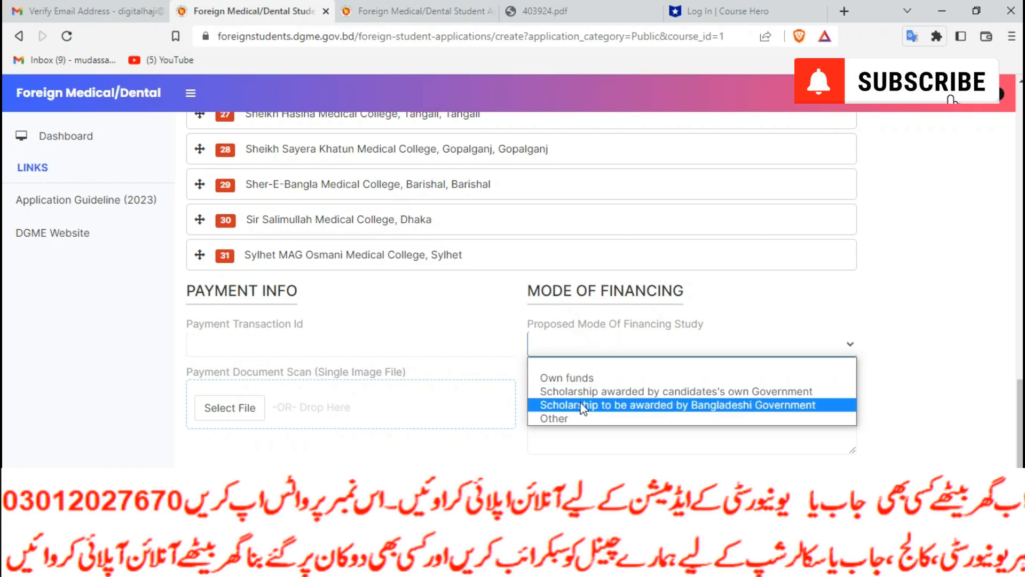
pyautogui.click(619, 405)
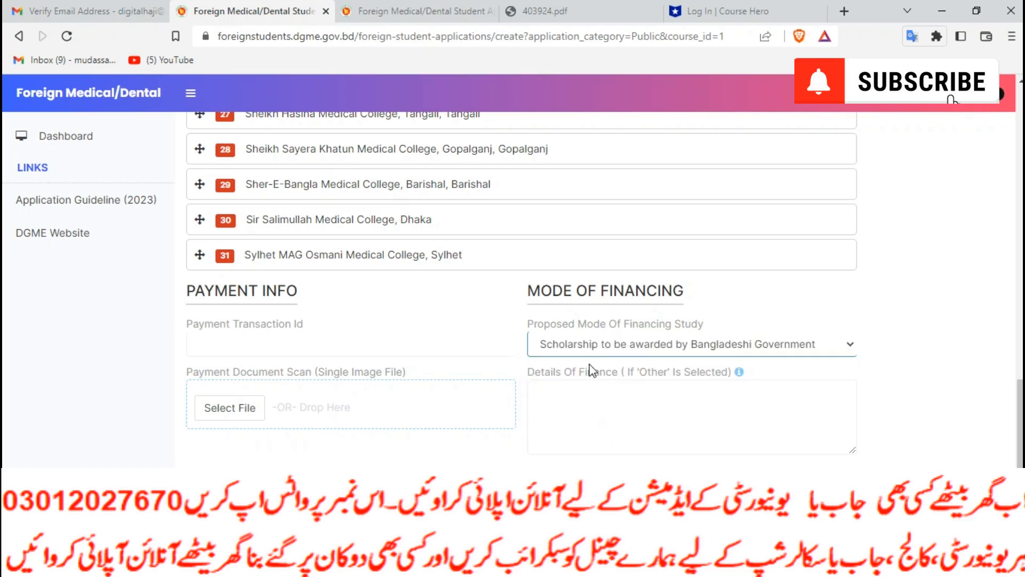
pyautogui.click(648, 346)
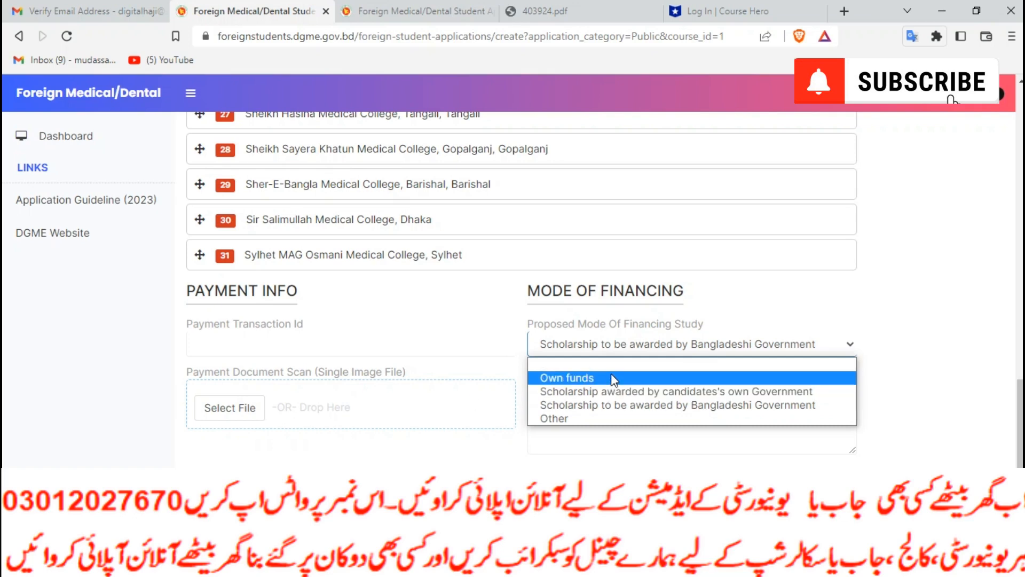
pyautogui.press('Up')
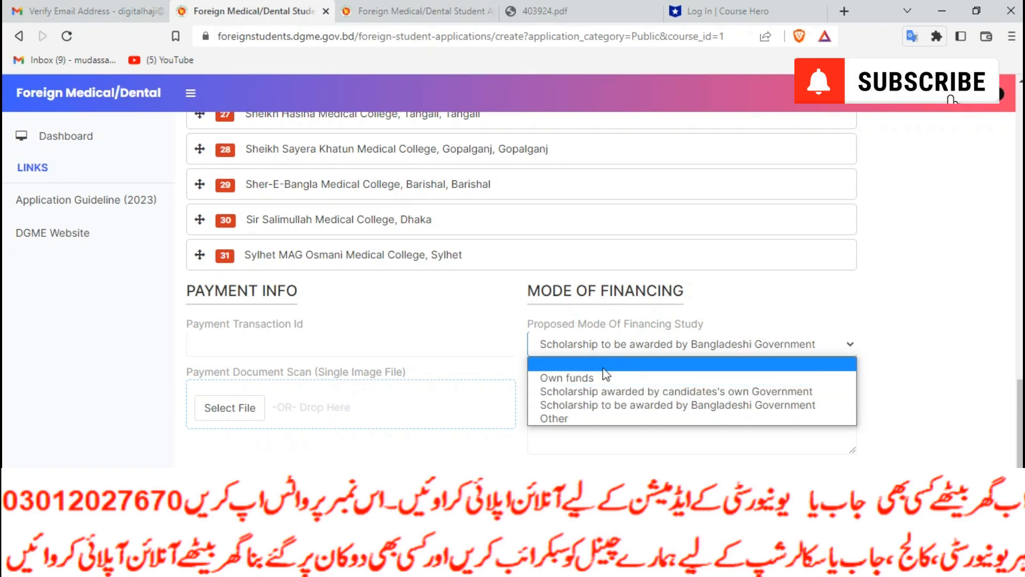
# Enter transaction id 1122211, move Sylhet MAG Osmani Medical College to 30, and upload the Business Ad 1 scan
pyautogui.click(275, 347)
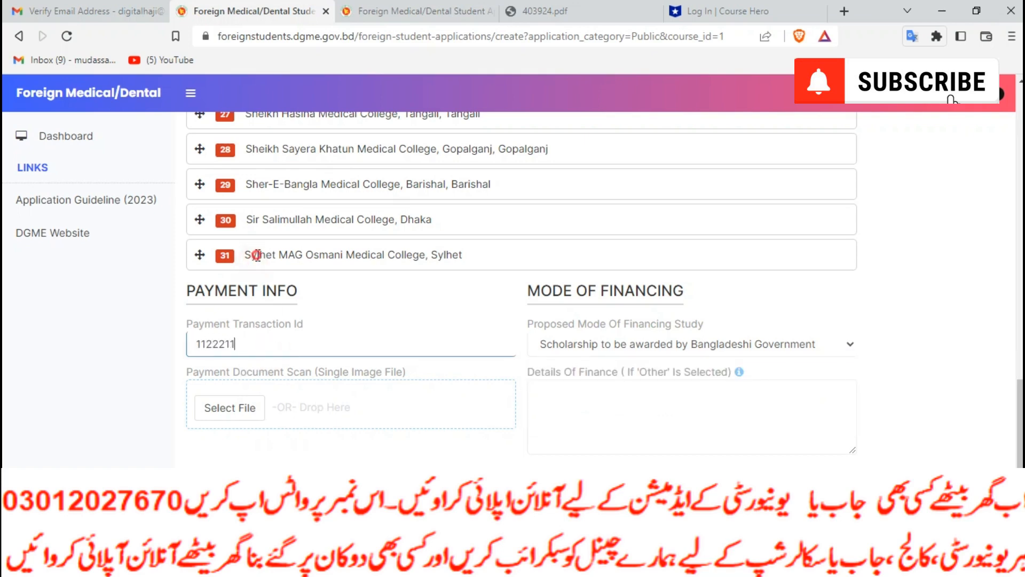
pyautogui.moveTo(199, 255); pyautogui.dragTo(246, 207)
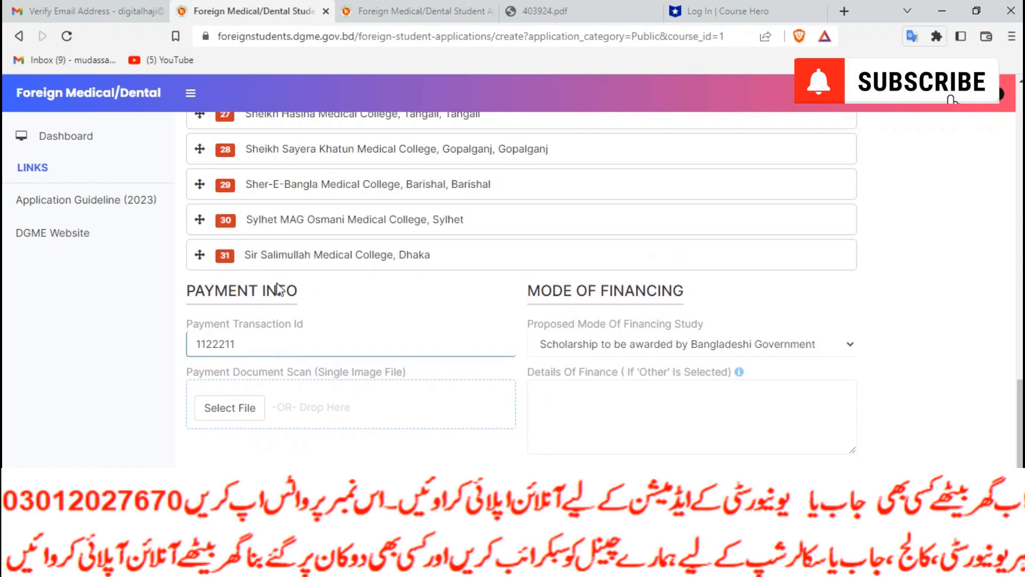
pyautogui.click(247, 408)
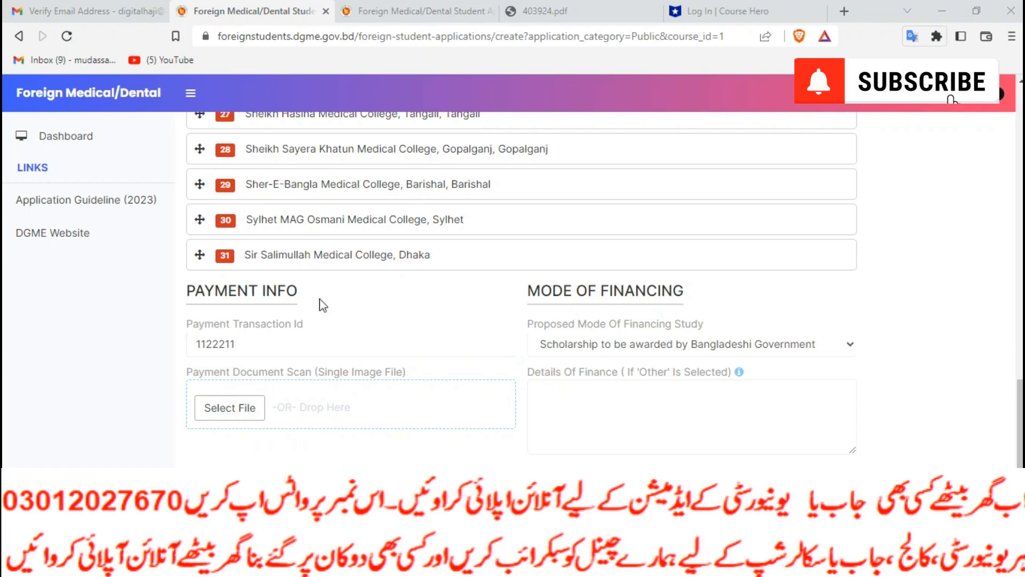
pyautogui.click(262, 239)
pyautogui.click(388, 335)
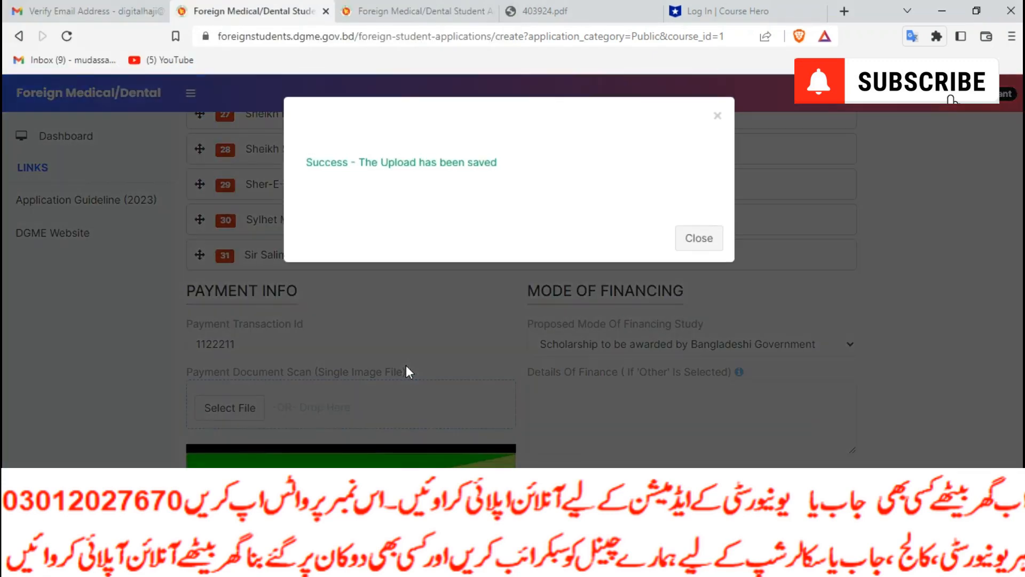
pyautogui.click(696, 238)
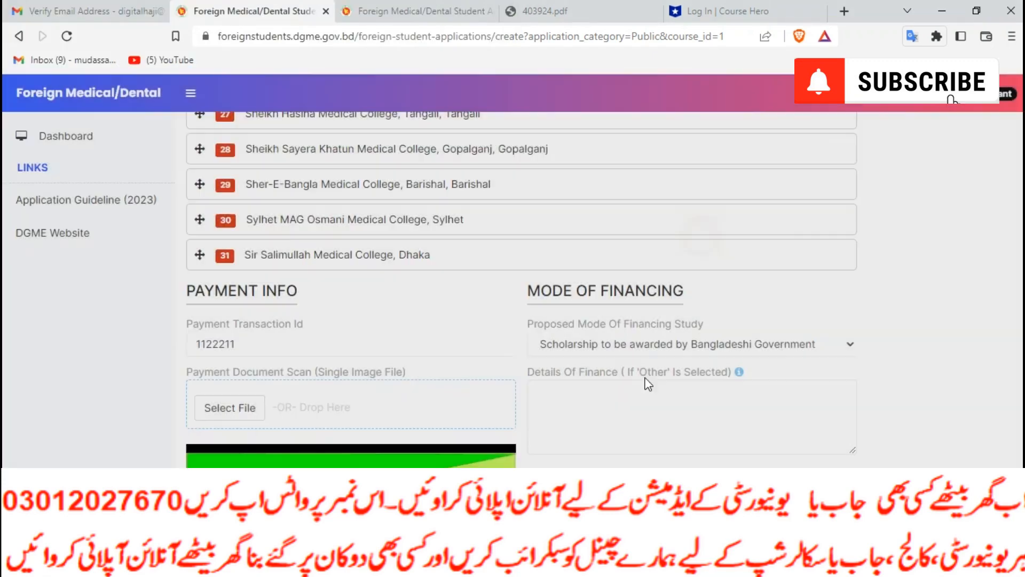
# Accept the declaration, submit the Public MBBS application, and return to the dashboard
pyautogui.scroll(-4, 646, 320)
pyautogui.click(614, 169)
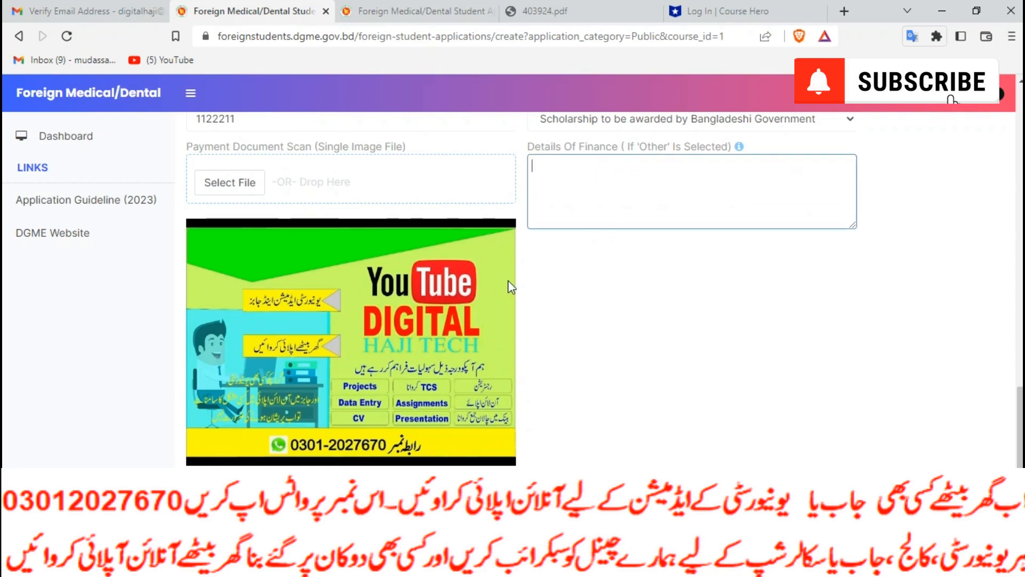
pyautogui.scroll(-4, 497, 289)
pyautogui.click(191, 366)
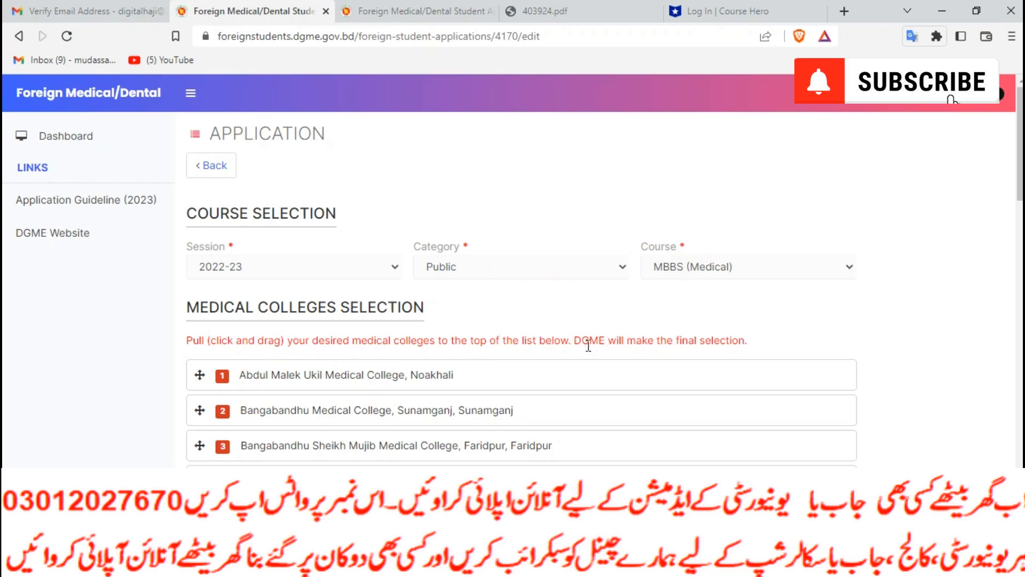
pyautogui.scroll(-20, 636, 352)
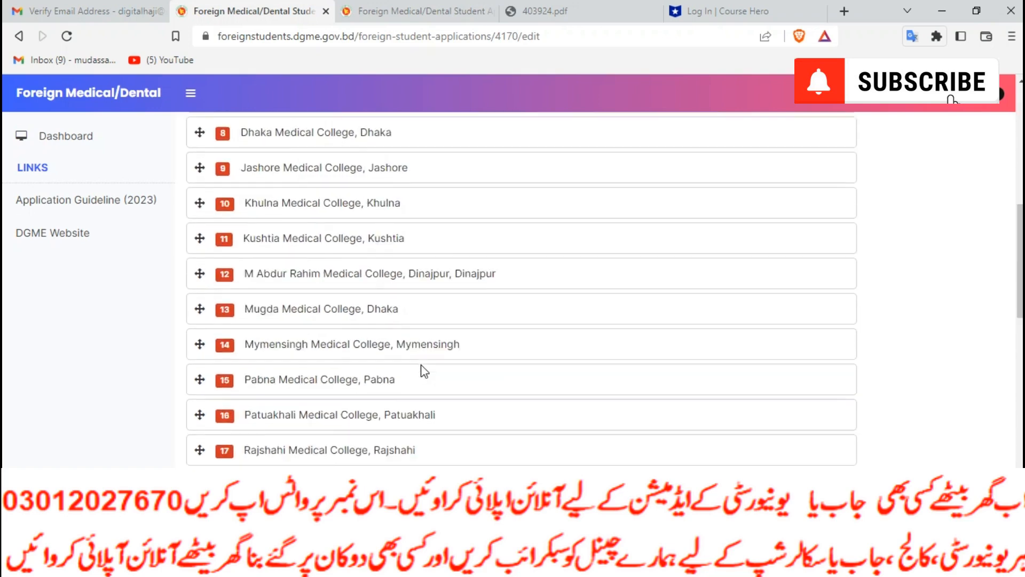
pyautogui.scroll(-1, 424, 371)
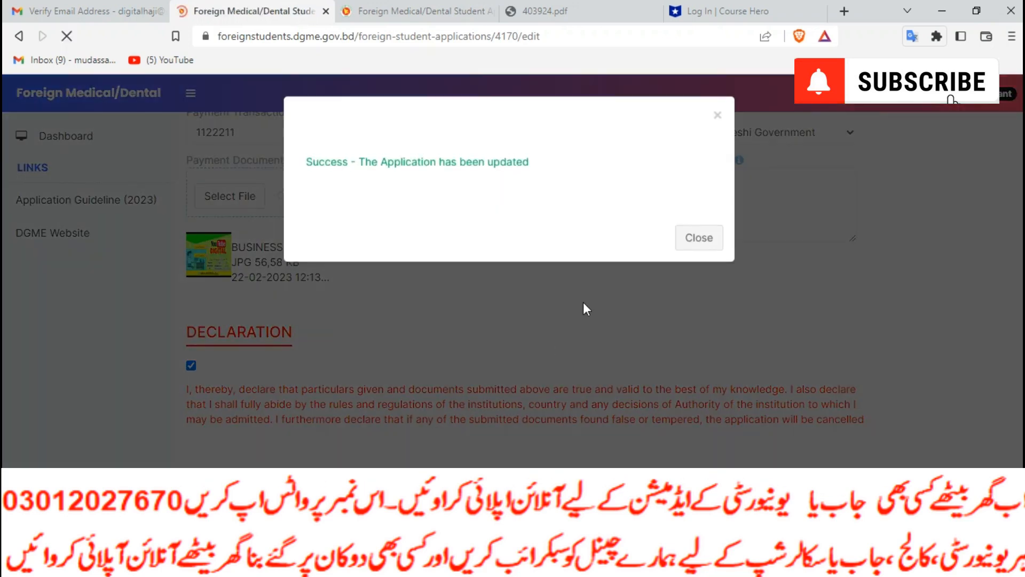
pyautogui.click(696, 235)
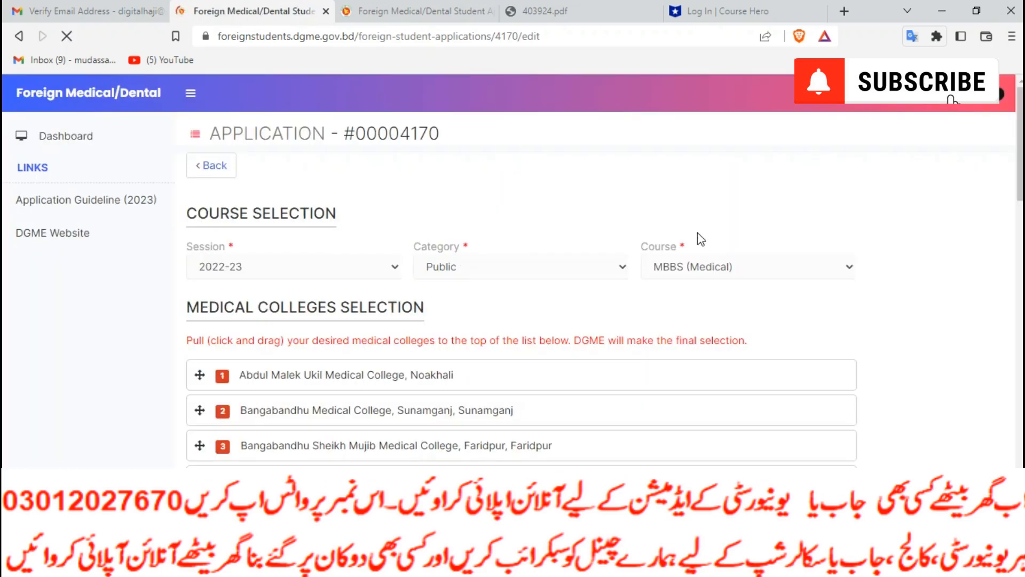
pyautogui.click(211, 165)
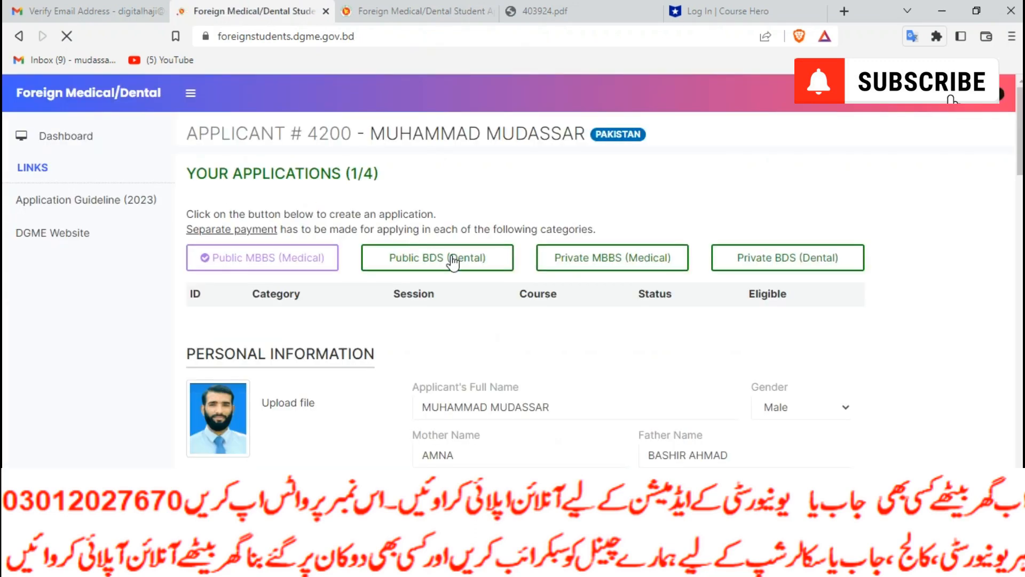
# Start a Public BDS (Dental) application, reuse the previous transaction id, and upload the Business Ad 1 scan
pyautogui.click(414, 259)
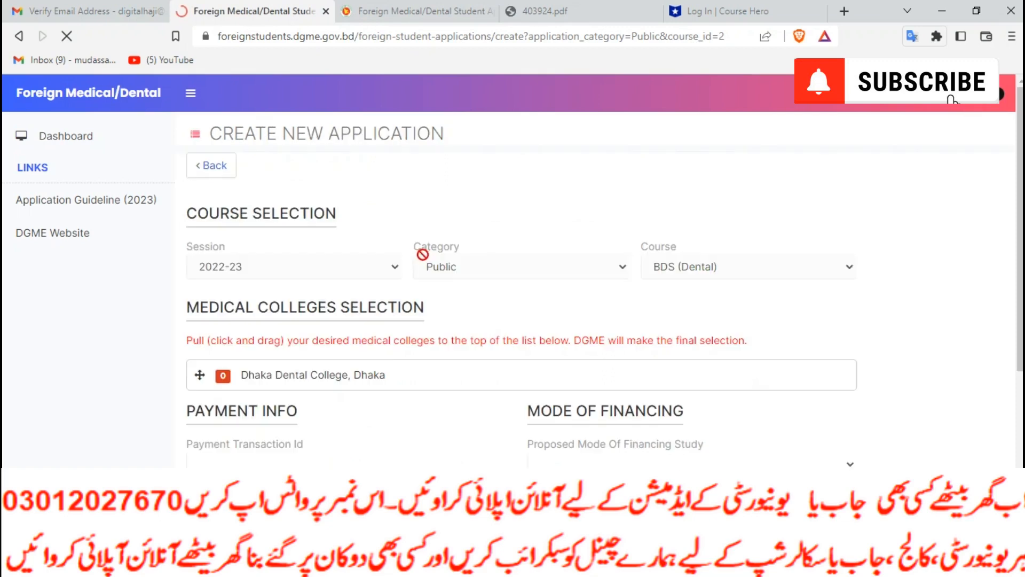
pyautogui.scroll(-4, 265, 408)
pyautogui.click(278, 240)
pyautogui.click(287, 275)
pyautogui.click(240, 300)
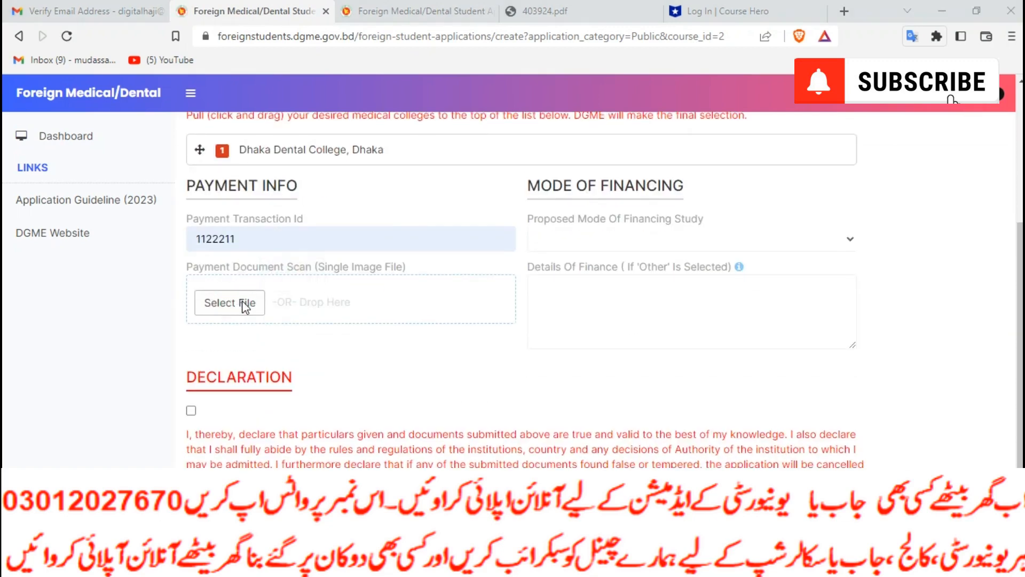
pyautogui.click(245, 232)
pyautogui.click(388, 335)
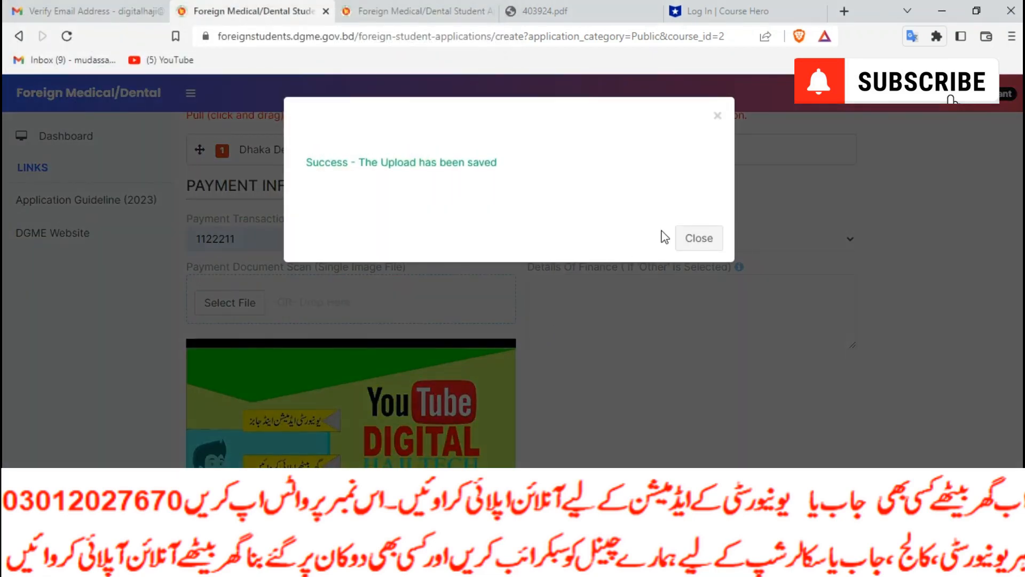
pyautogui.click(689, 235)
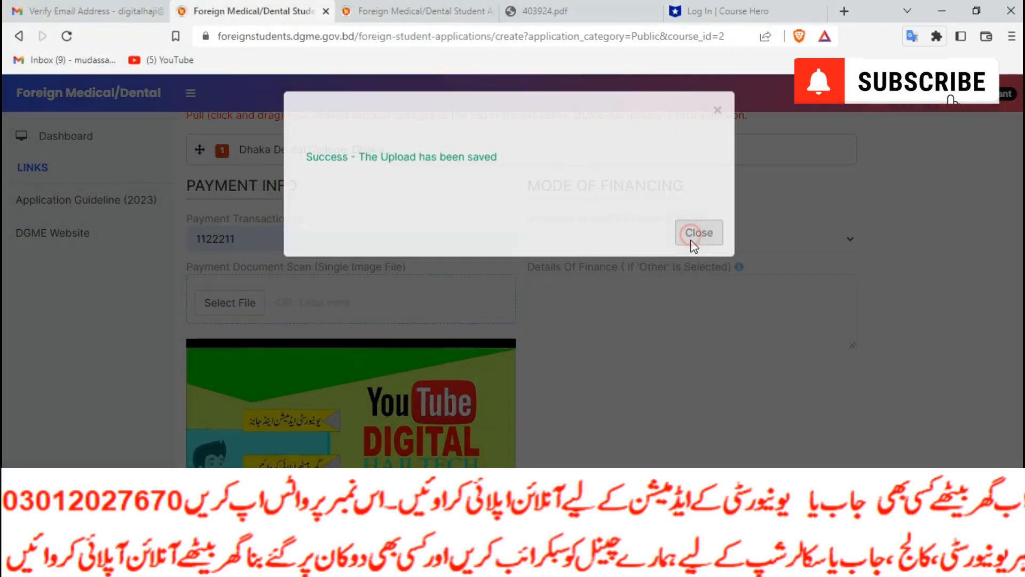
# Choose Own funds as financing and dismiss the duplicate transaction id error
pyautogui.click(628, 234)
pyautogui.click(602, 272)
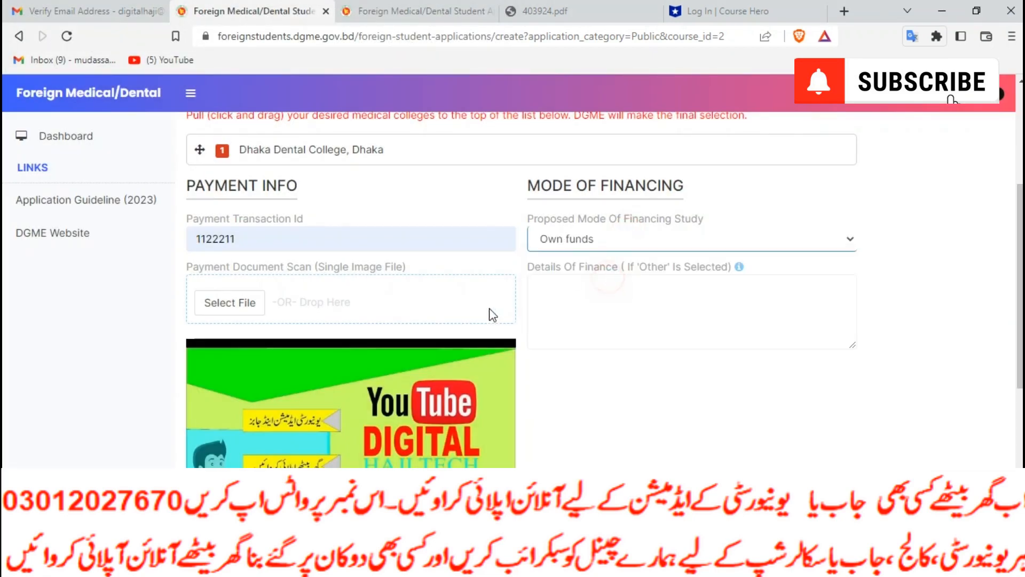
pyautogui.scroll(-4, 478, 317)
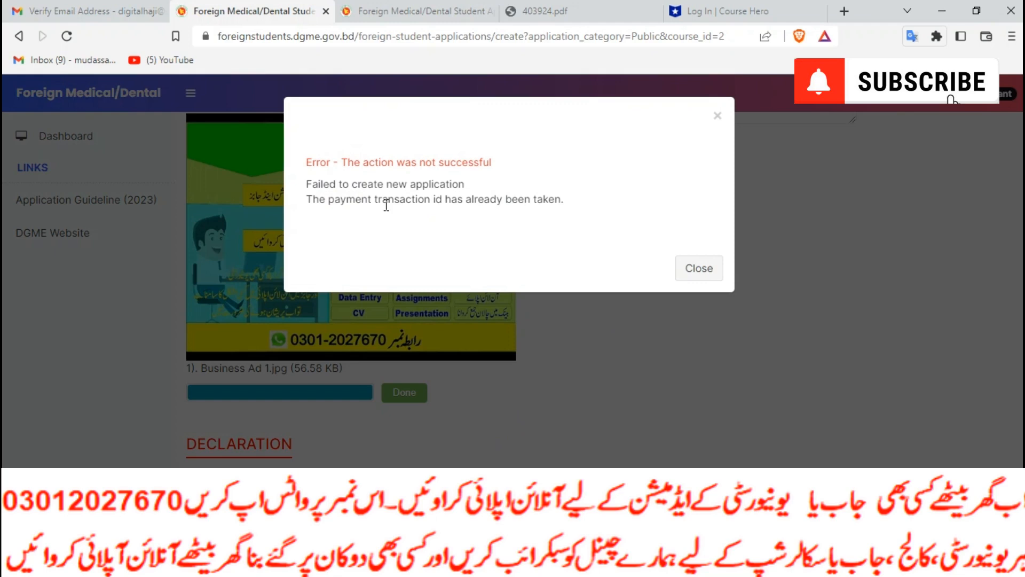
pyautogui.click(695, 272)
pyautogui.scroll(-2, 315, 393)
# Append 111 to the transaction id, save the Public BDS application, and return to the dashboard
pyautogui.click(257, 209)
pyautogui.write('111')
pyautogui.scroll(-1, 298, 334)
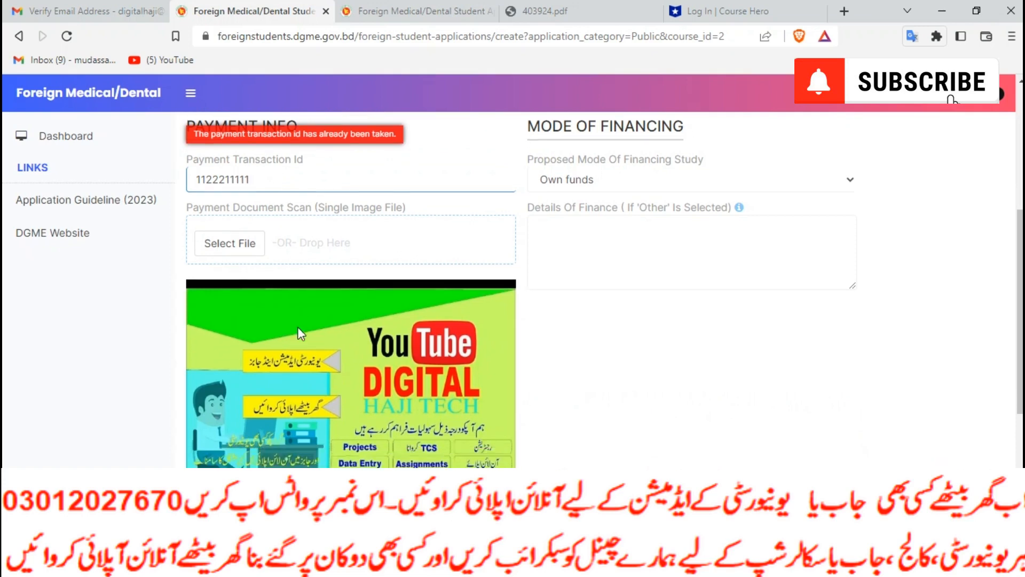
pyautogui.scroll(-5, 298, 334)
pyautogui.click(214, 483)
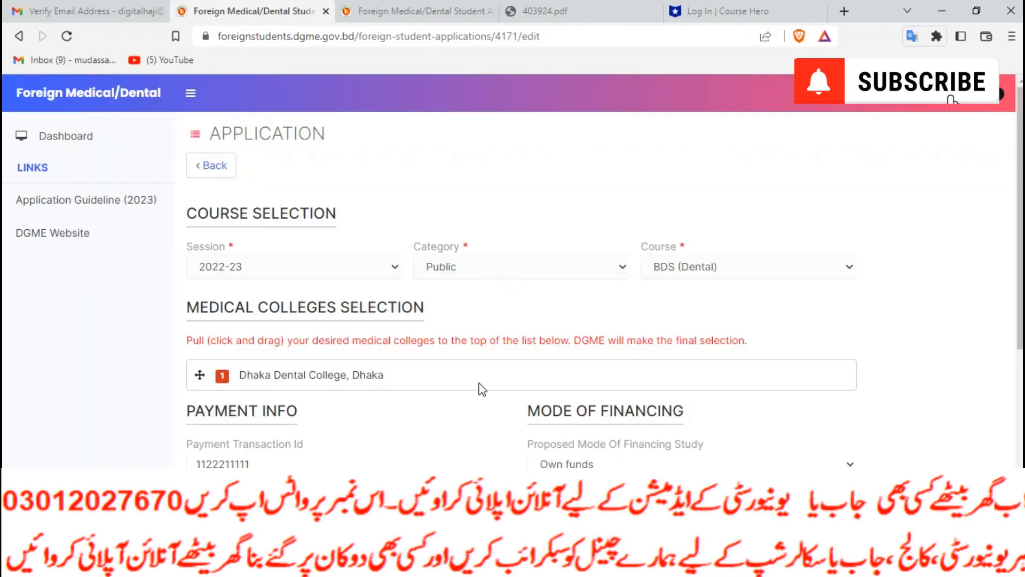
pyautogui.click(198, 166)
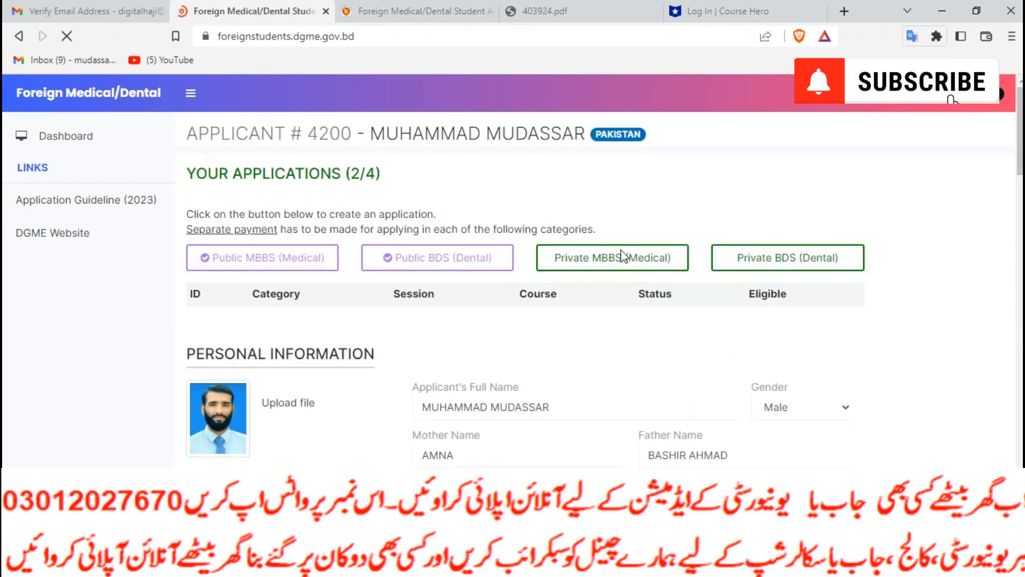
# Start a Private MBBS (Medical) application and enter the suggested transaction id extended with 11
pyautogui.click(623, 259)
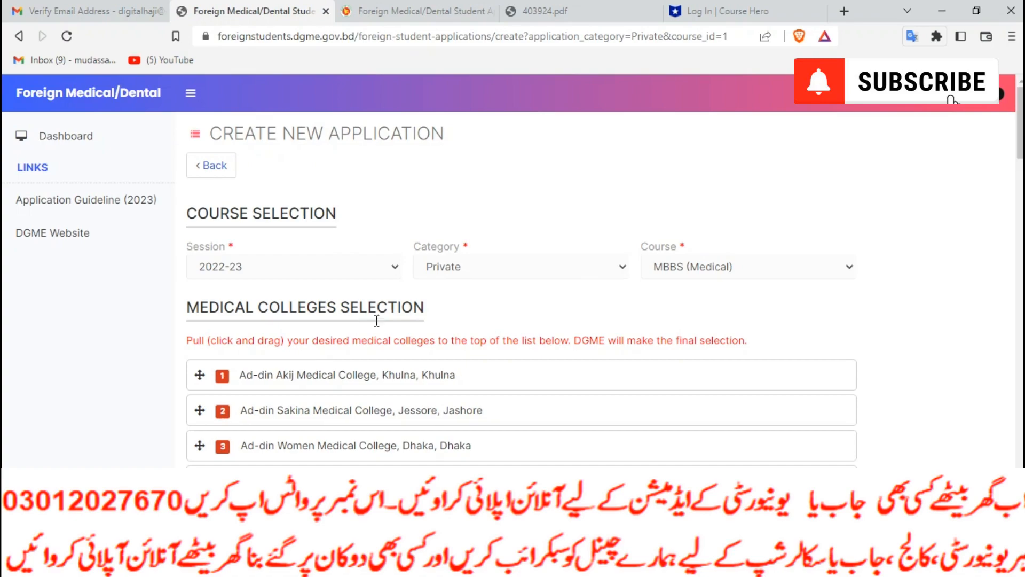
pyautogui.scroll(-4, 568, 369)
pyautogui.scroll(4, 424, 339)
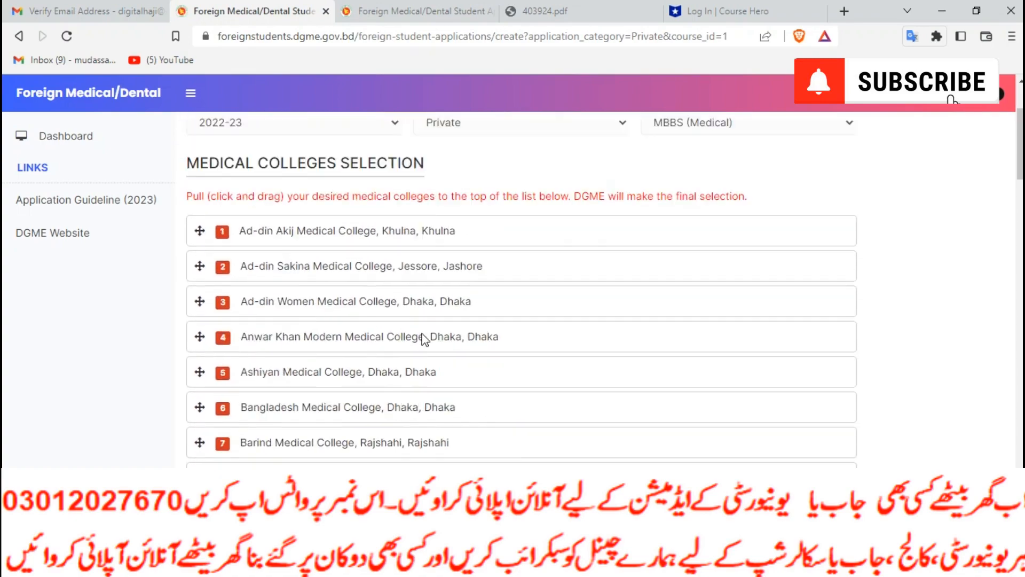
pyautogui.scroll(-18, 424, 339)
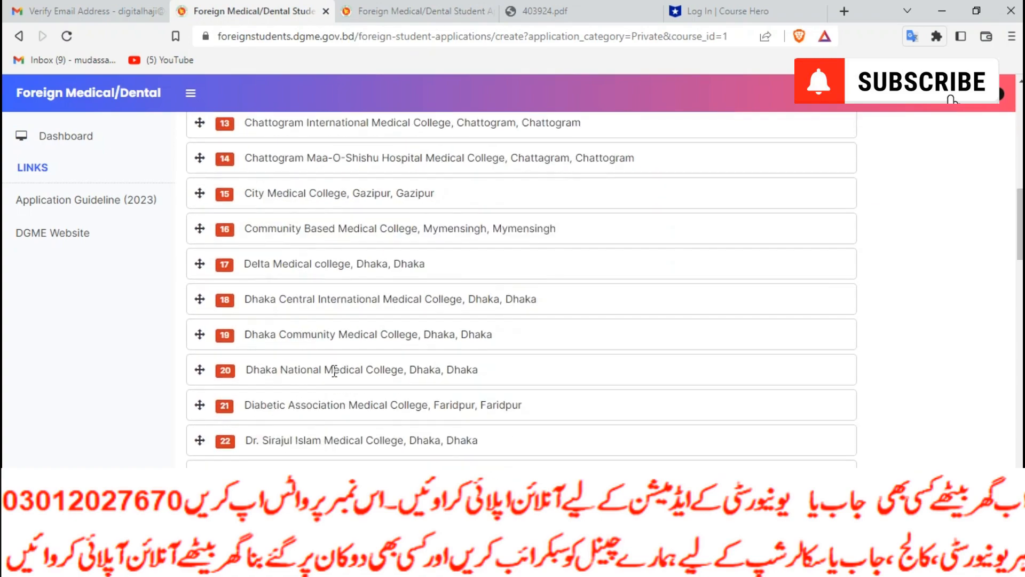
pyautogui.scroll(-20, 303, 447)
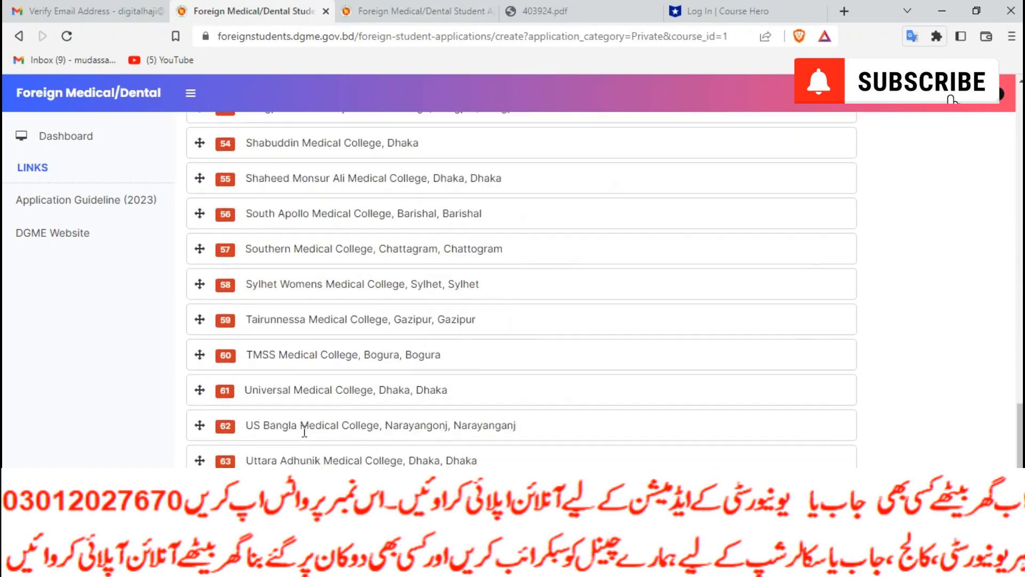
pyautogui.click(245, 193)
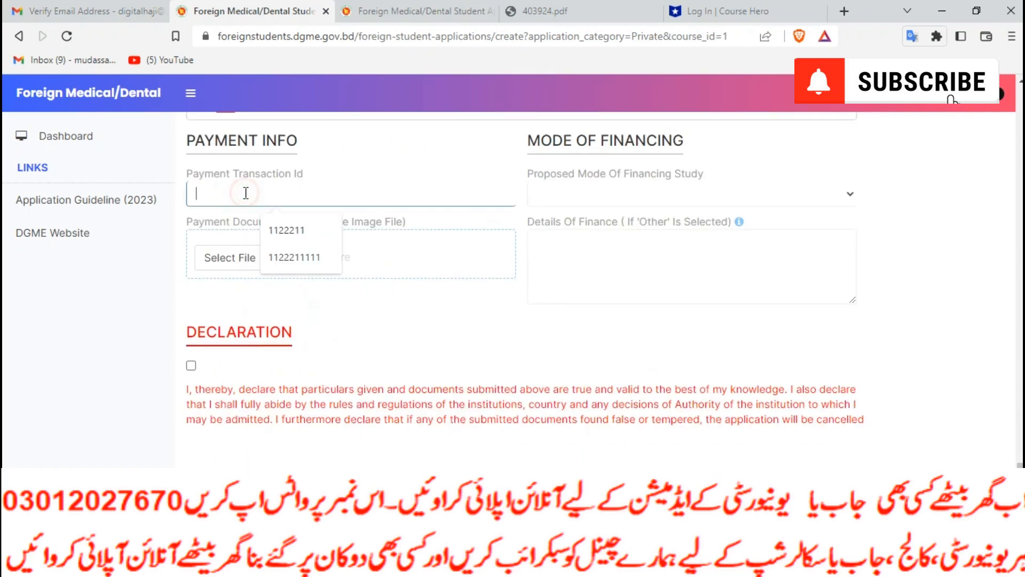
pyautogui.click(305, 235)
pyautogui.write('11')
# Upload the Business Ad 1 image as the payment scan and accept the declaration
pyautogui.click(217, 262)
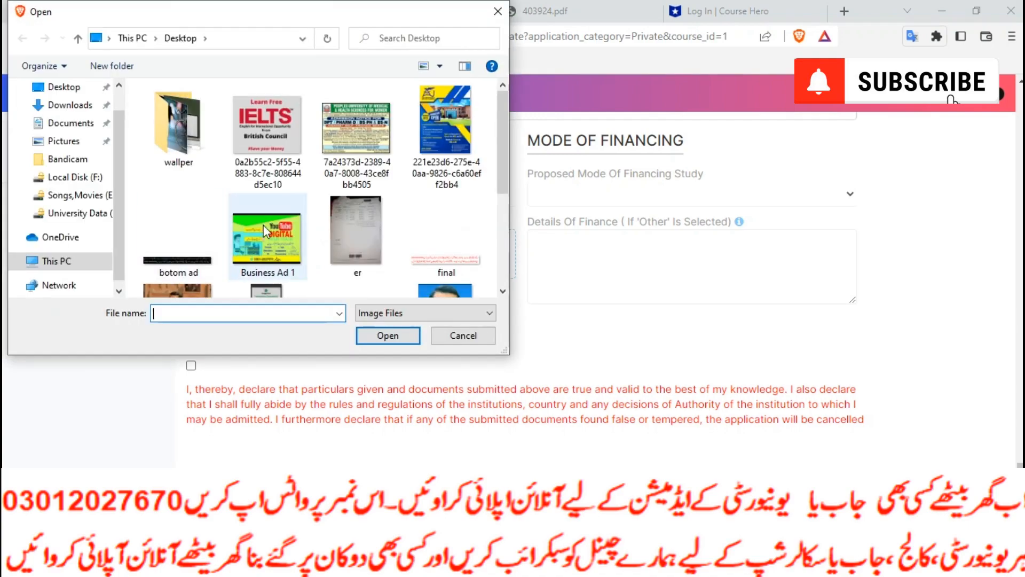
pyautogui.click(264, 227)
pyautogui.click(368, 337)
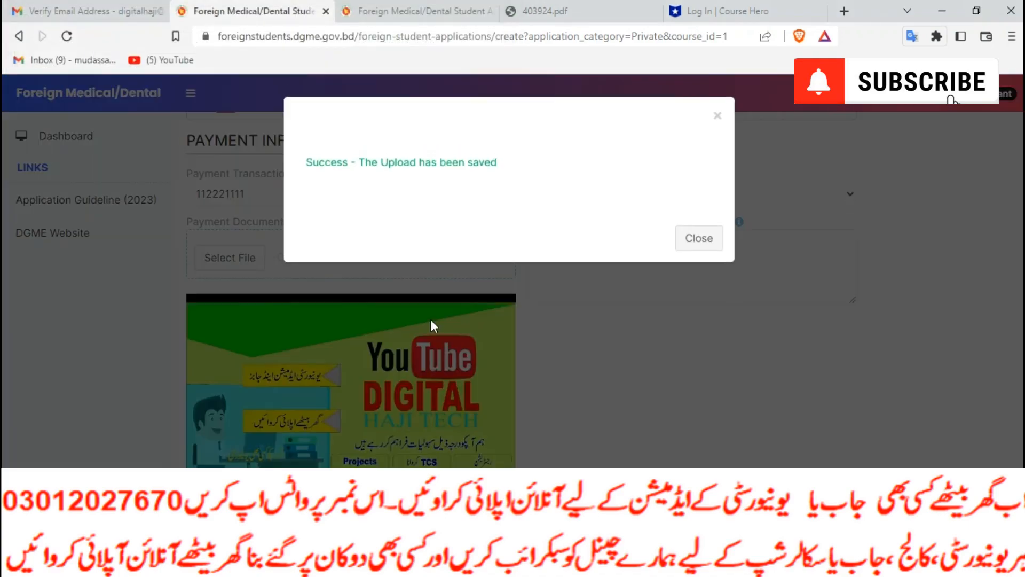
pyautogui.click(698, 237)
pyautogui.scroll(-5, 297, 349)
pyautogui.click(192, 366)
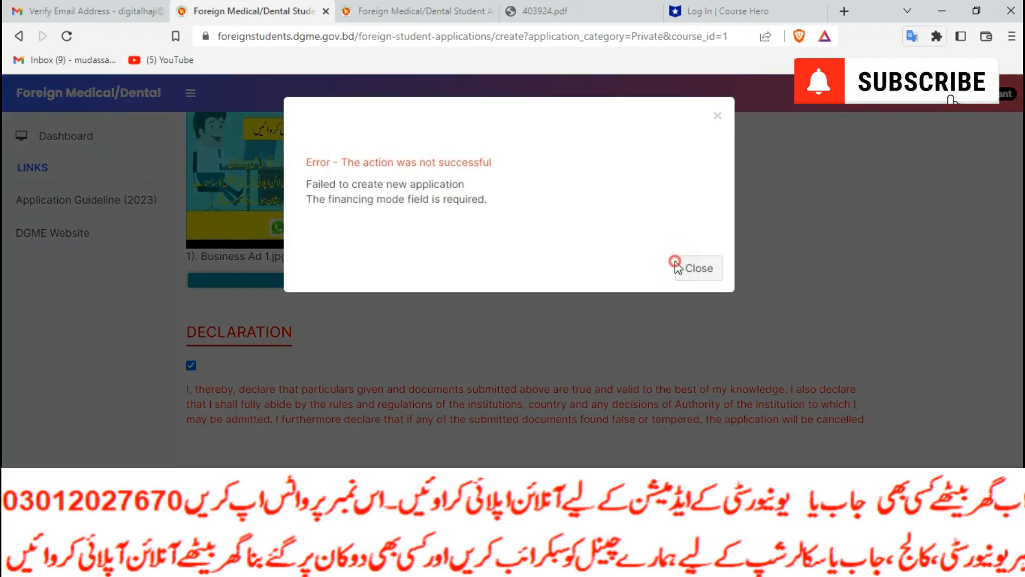
# After the missing financing error, set financing to own-government scholarship, then return to the dashboard
pyautogui.click(679, 268)
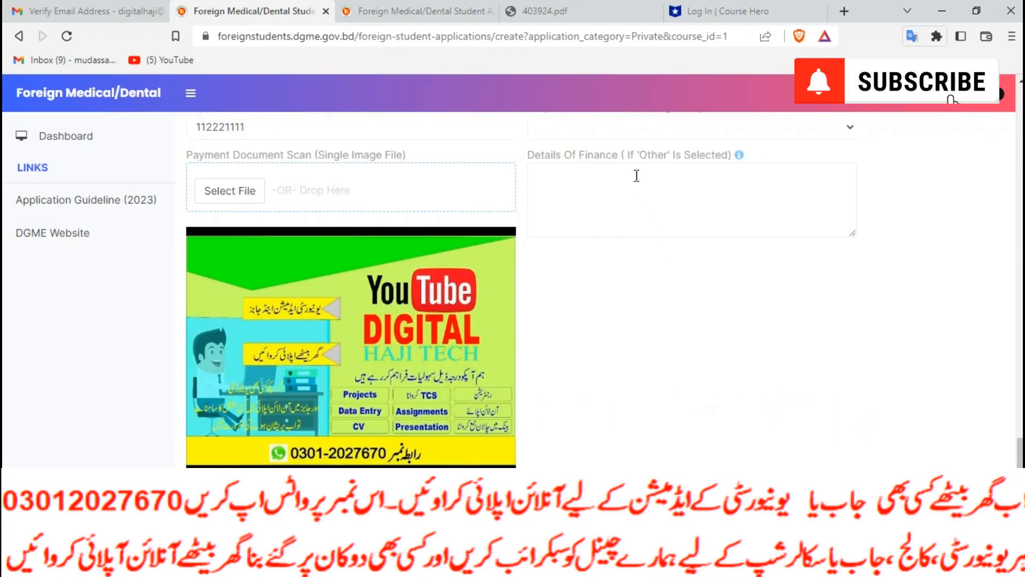
pyautogui.scroll(3, 638, 174)
pyautogui.click(615, 365)
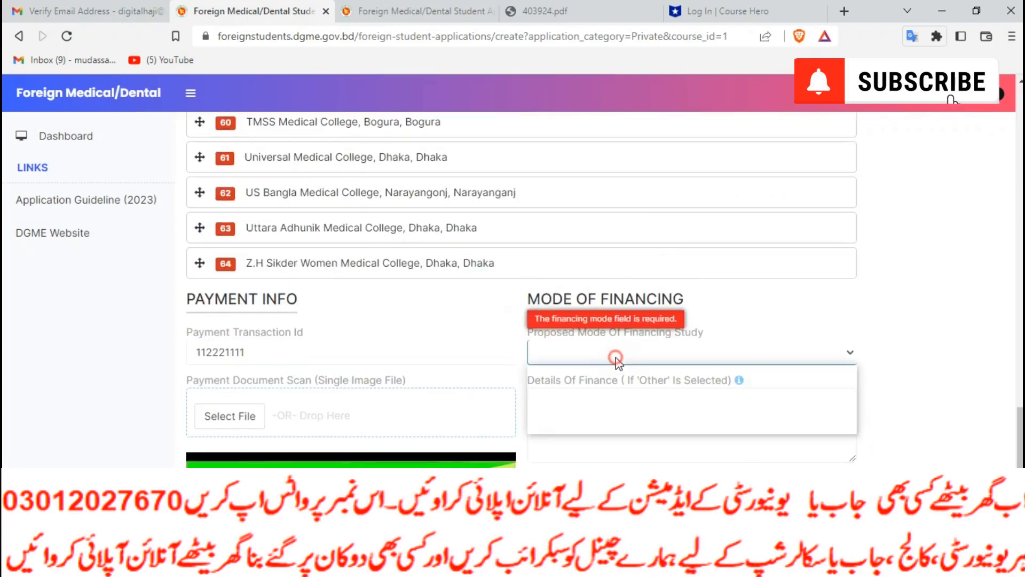
pyautogui.click(616, 365)
pyautogui.click(594, 395)
pyautogui.scroll(-8, 568, 398)
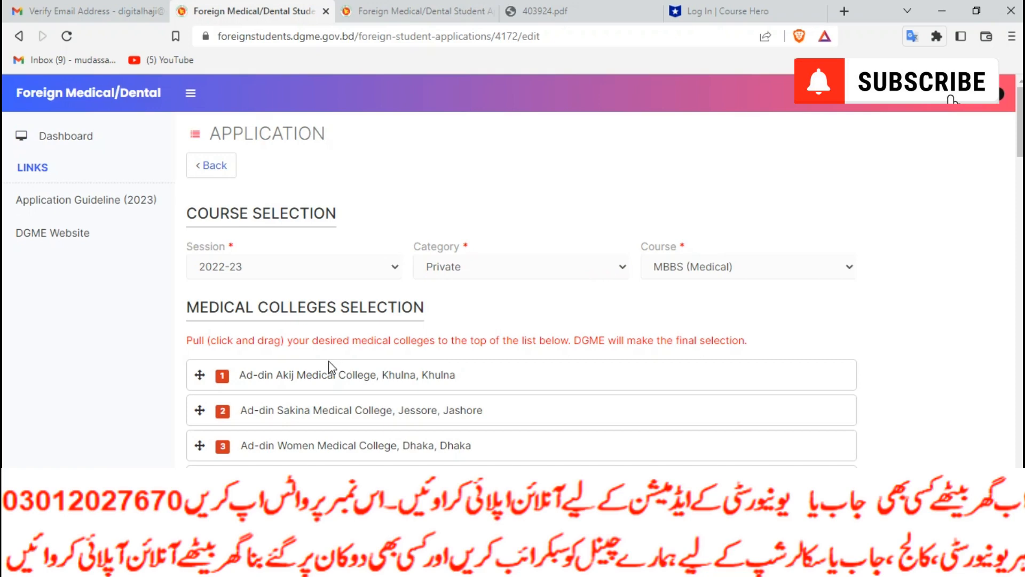
pyautogui.click(211, 165)
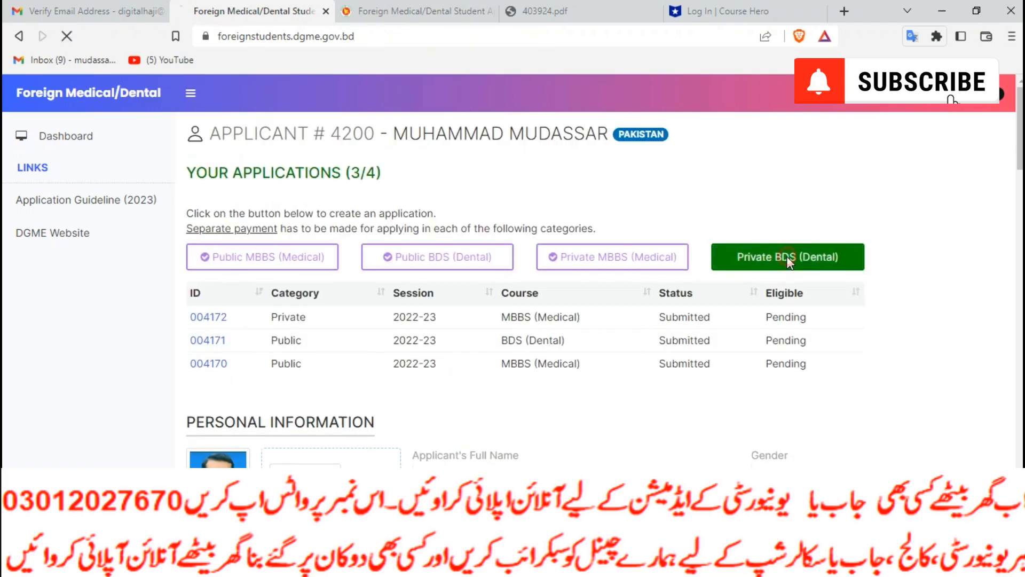
# Start a Private BDS (Dental) application with transaction id 11 and the Business Ad 1 payment scan
pyautogui.click(786, 255)
pyautogui.scroll(-20, 256, 385)
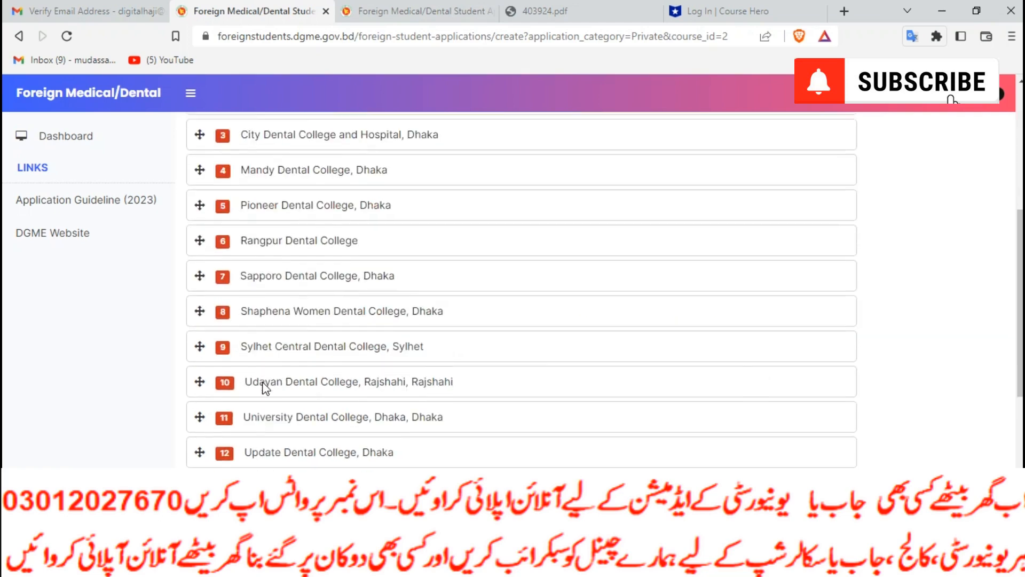
pyautogui.click(246, 187)
pyautogui.write('11')
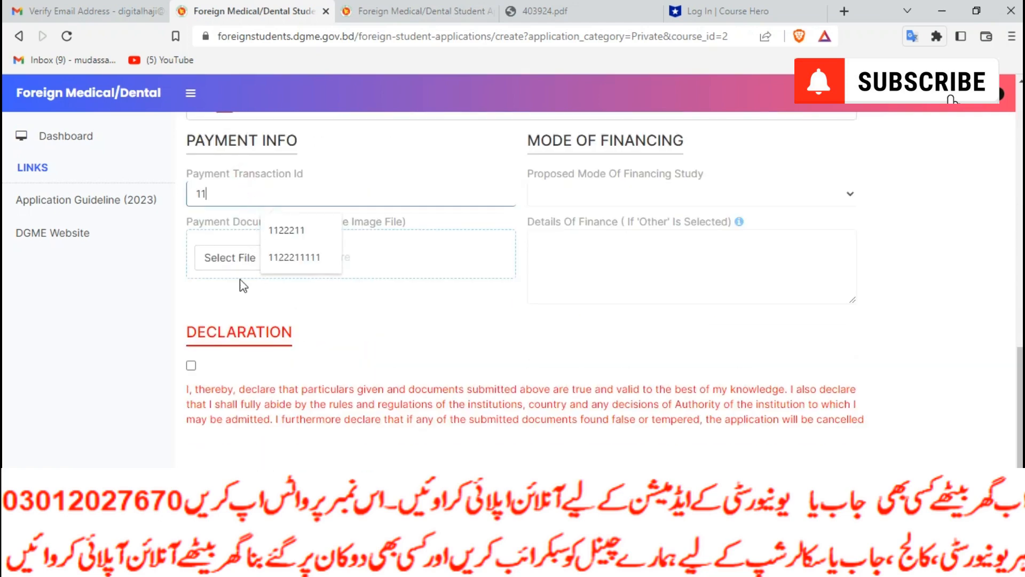
pyautogui.click(212, 265)
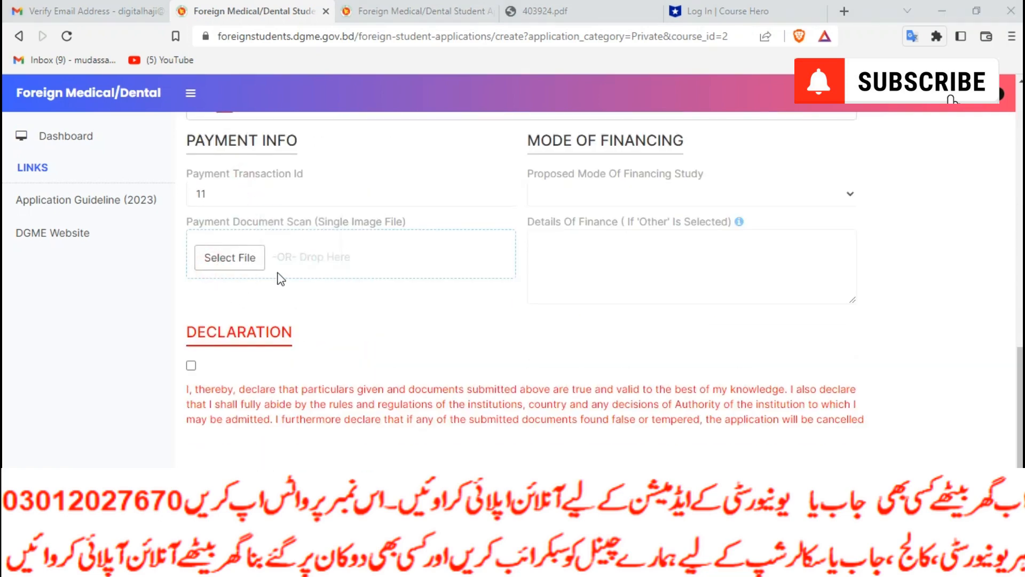
pyautogui.click(263, 228)
pyautogui.click(390, 336)
# Set financing to own-government scholarship and accept the declaration to save the application
pyautogui.click(600, 192)
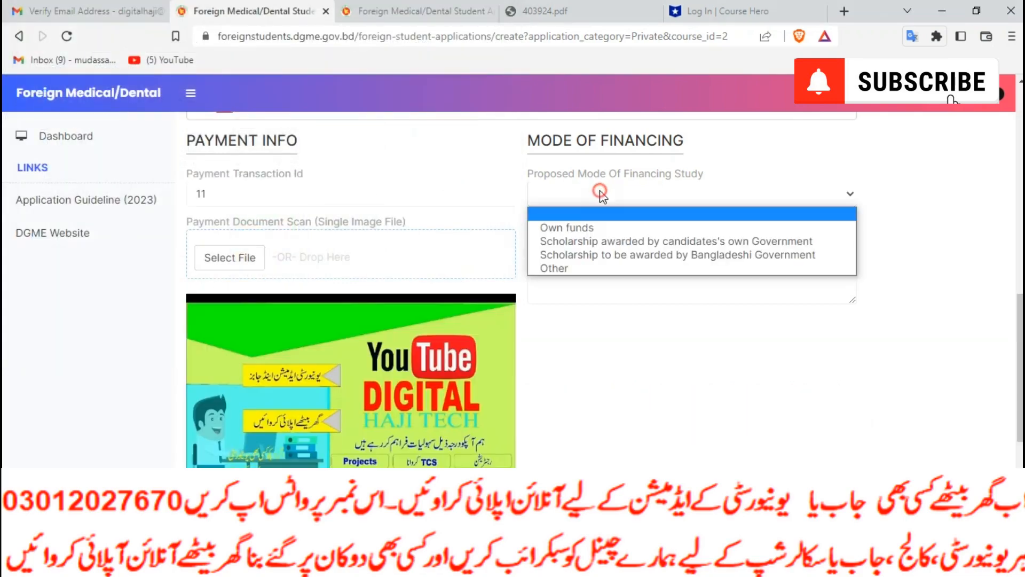
pyautogui.click(662, 238)
pyautogui.click(693, 234)
pyautogui.scroll(-5, 247, 453)
pyautogui.click(191, 366)
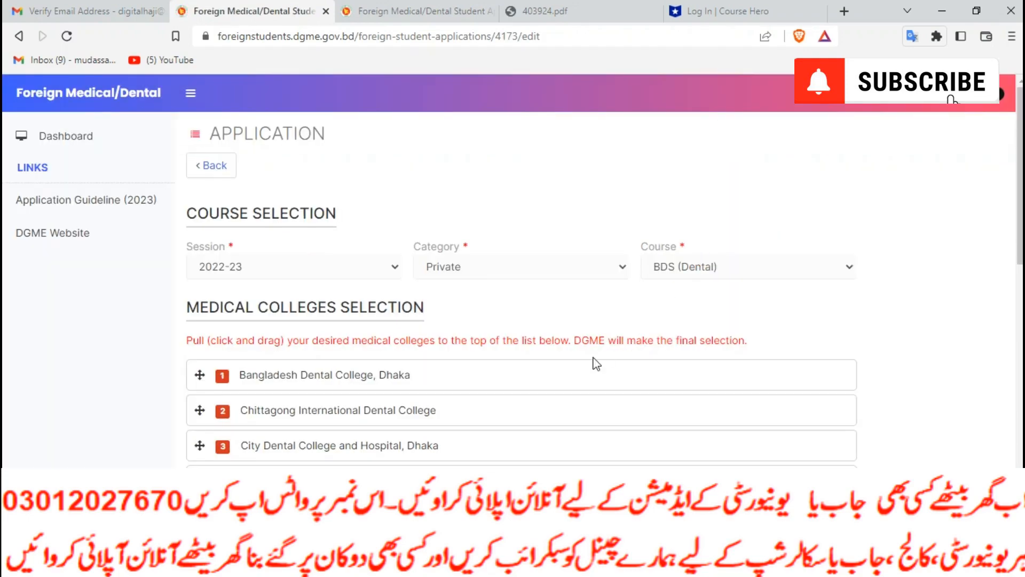
# Open the Application Guideline (2023) in a new tab
pyautogui.scroll(-5, 380, 369)
pyautogui.scroll(-7, 483, 387)
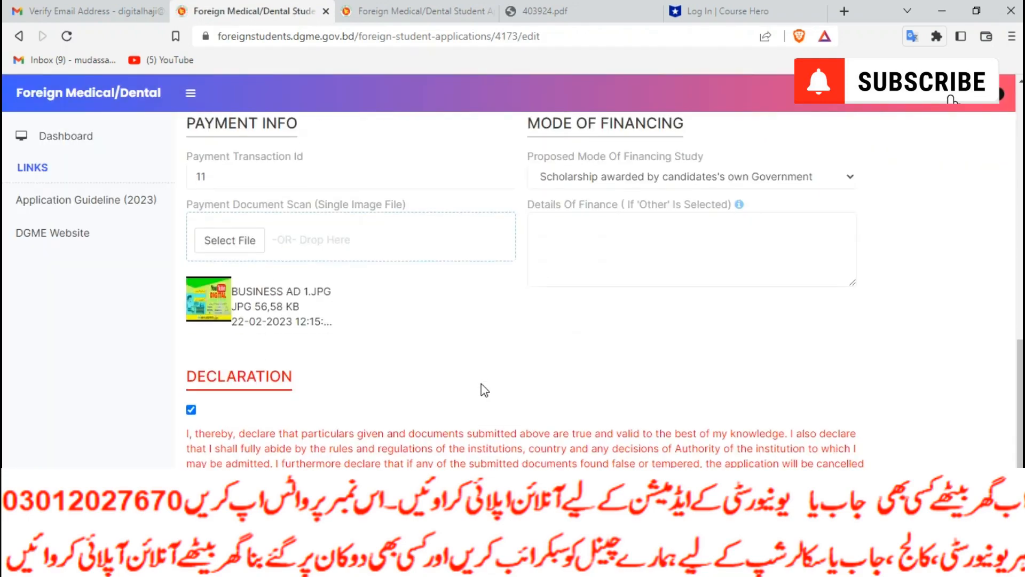
pyautogui.scroll(10, 482, 384)
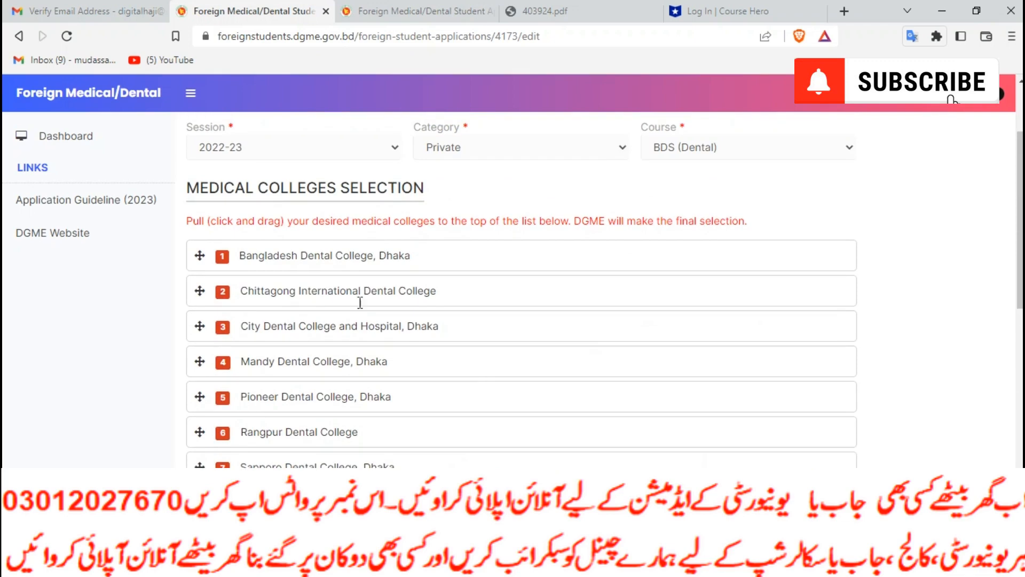
pyautogui.click(83, 201)
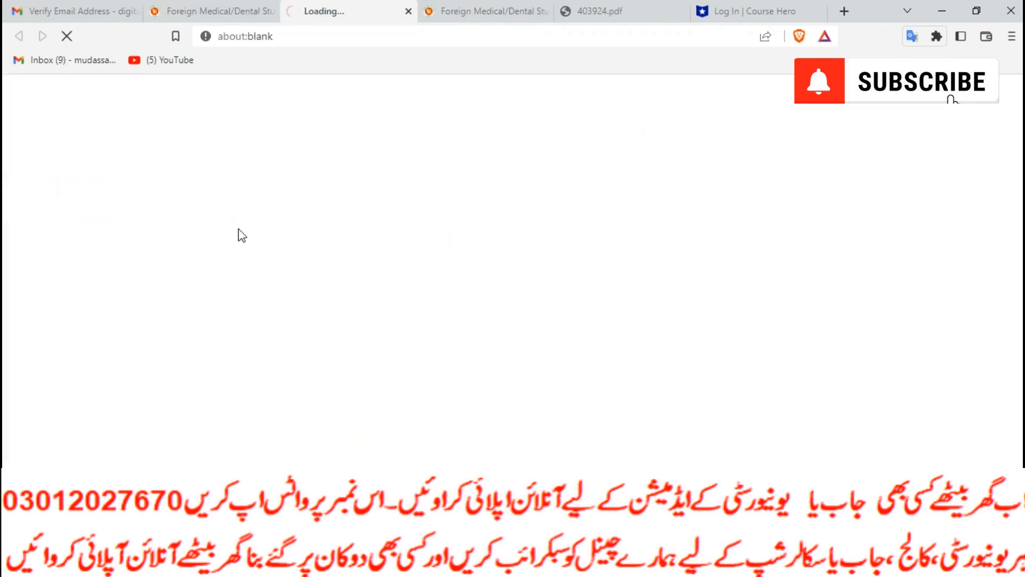
# Open the DGME website in a new tab, then return to the portal dashboard, dismissing the duplicate download prompt
pyautogui.click(199, 6)
pyautogui.click(96, 231)
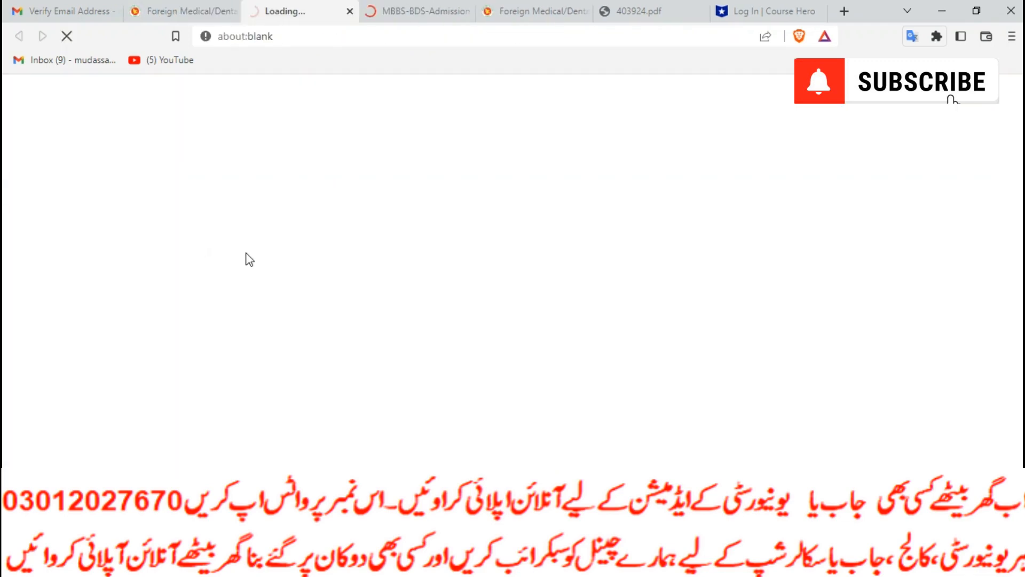
pyautogui.click(166, 15)
pyautogui.click(69, 137)
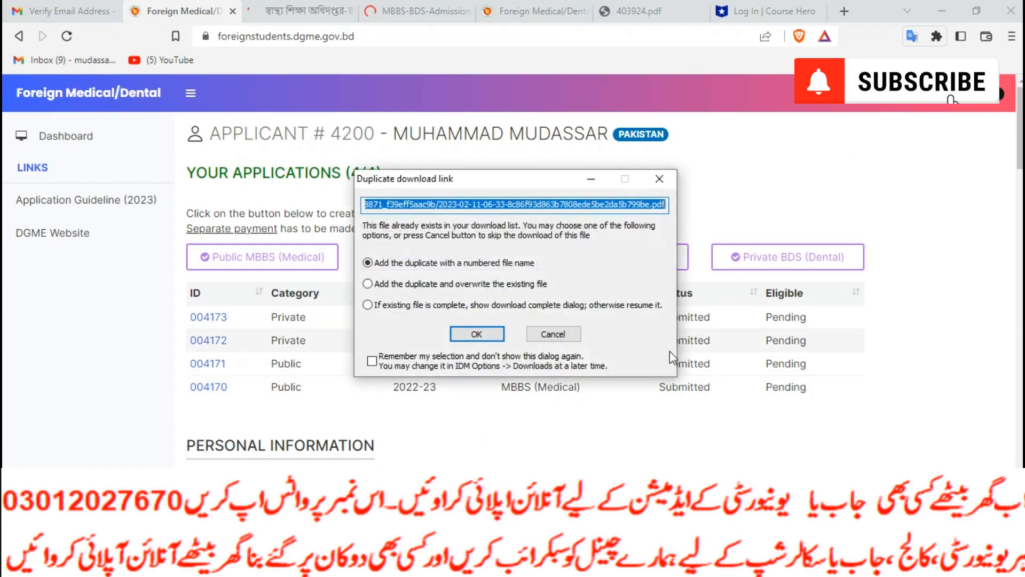
pyautogui.click(544, 328)
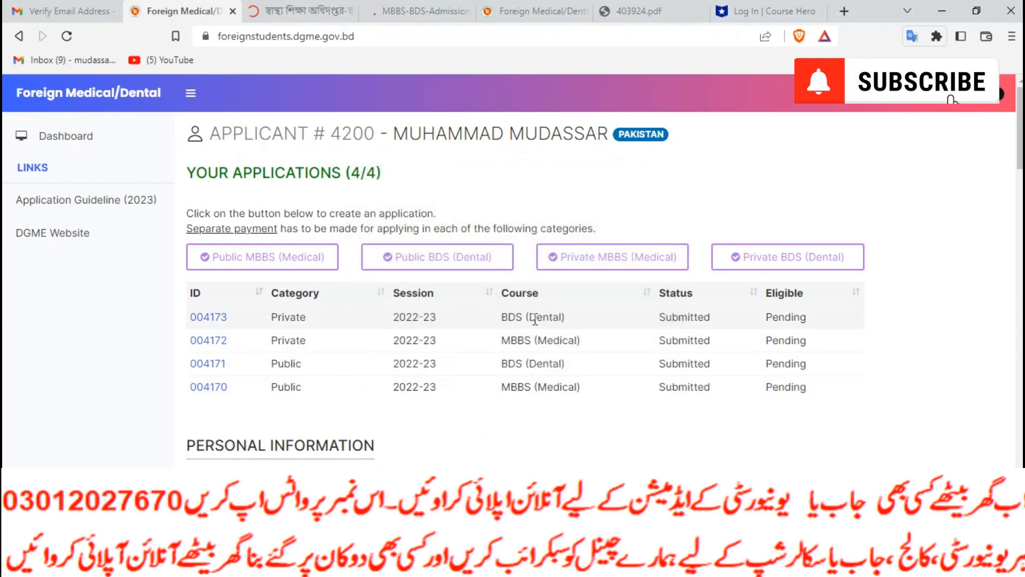
# Scroll through the dashboard and glance at the Bengali DGME and MBBS-BDS-Admission tabs before returning
pyautogui.scroll(-20, 535, 319)
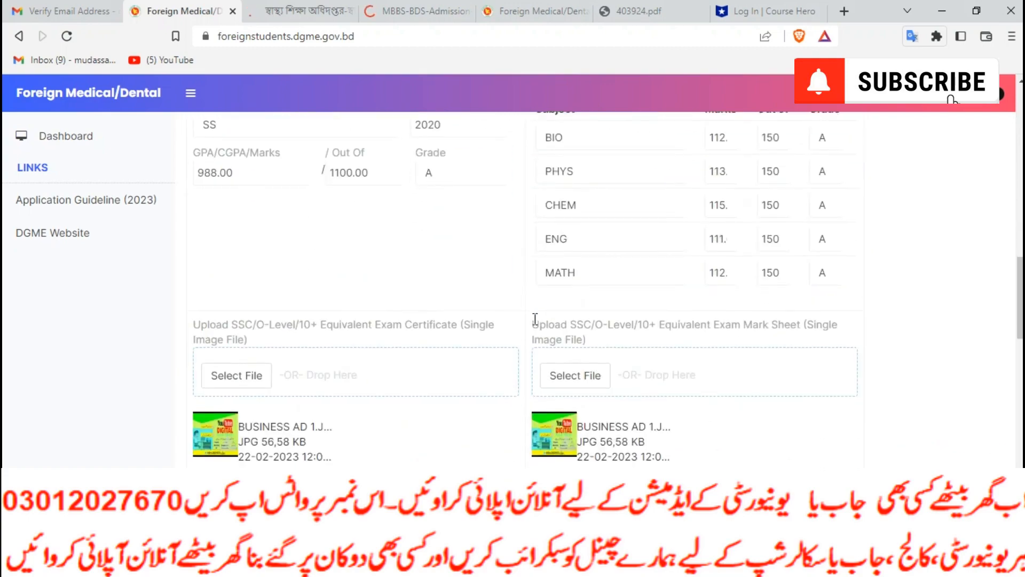
pyautogui.scroll(-13, 539, 337)
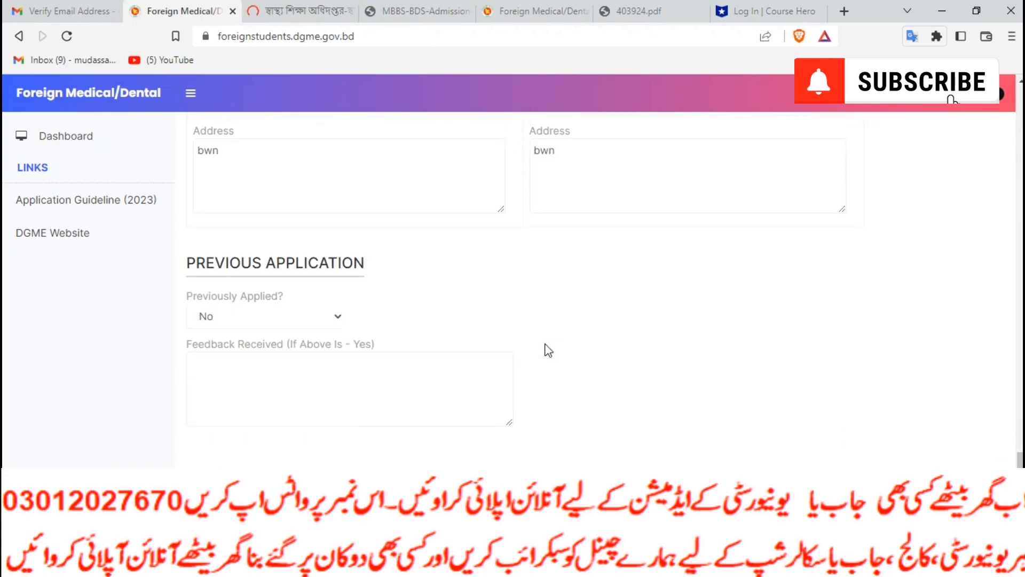
pyautogui.scroll(8, 545, 347)
pyautogui.scroll(12, 547, 350)
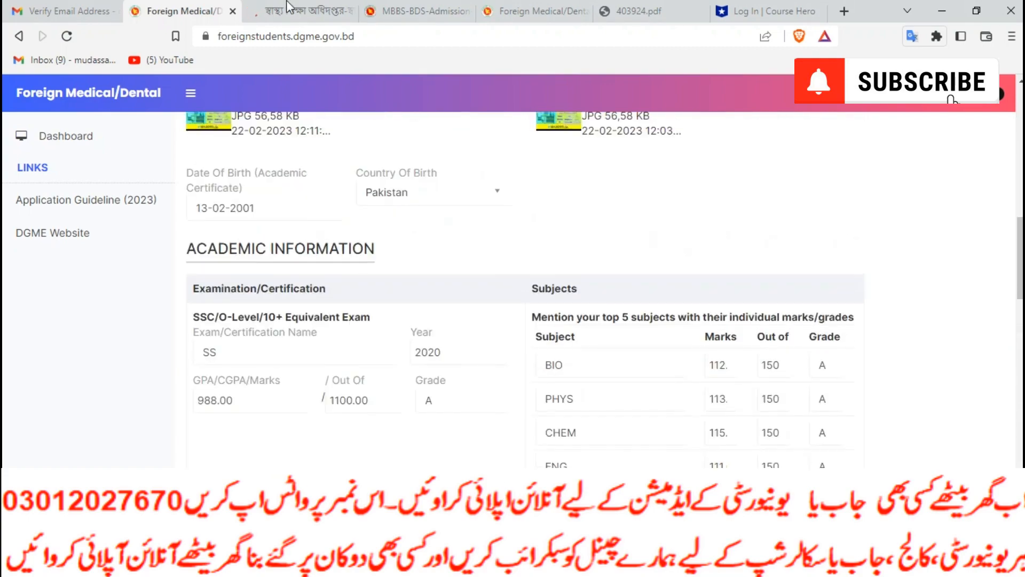
pyautogui.click(285, 4)
pyautogui.click(408, 8)
pyautogui.click(220, 4)
pyautogui.scroll(15, 668, 352)
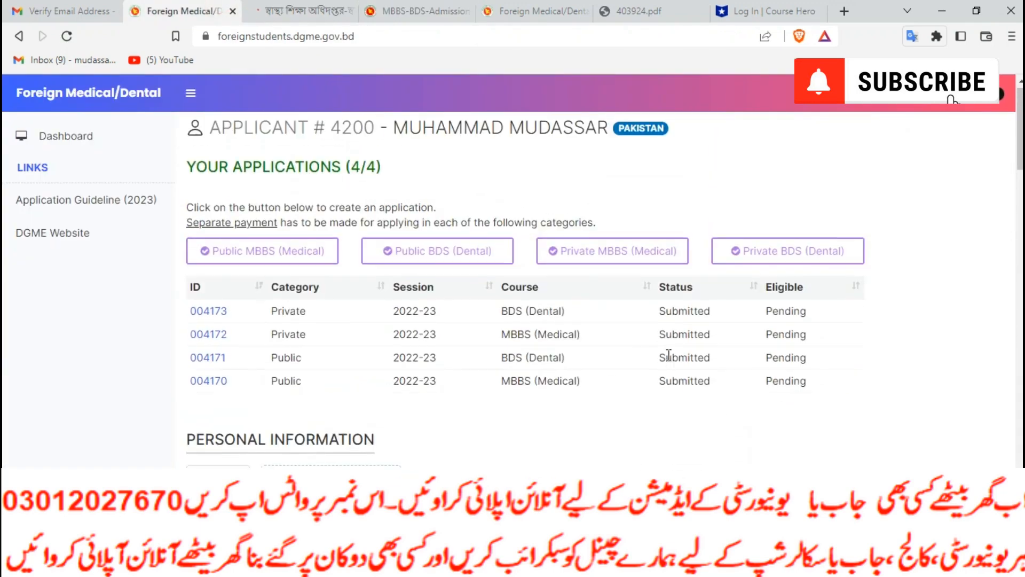
# Review the applications table's statuses and headings, then open the Private BDS application via its ID link
pyautogui.moveTo(799, 317); pyautogui.dragTo(615, 320)
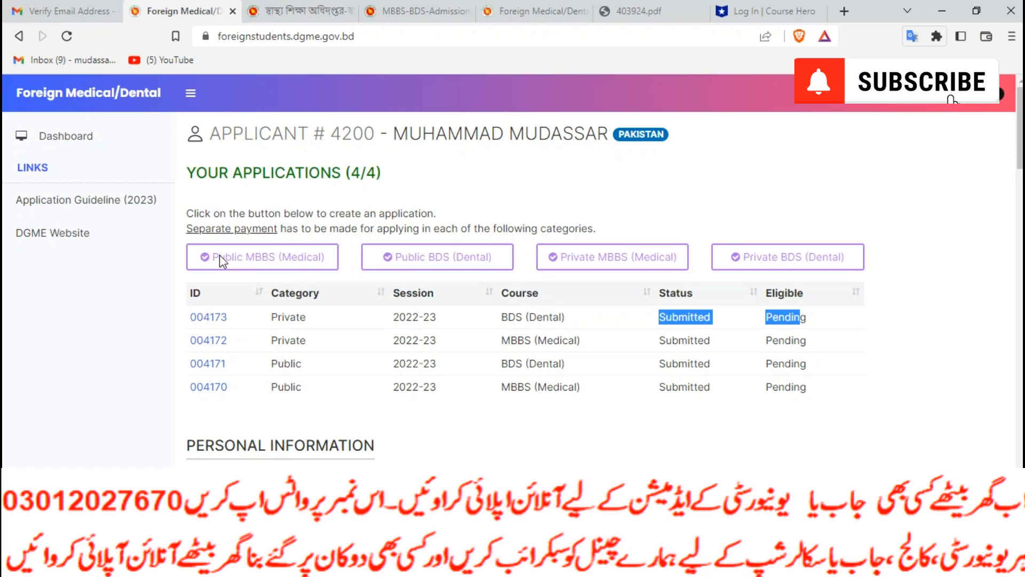
pyautogui.click(247, 252)
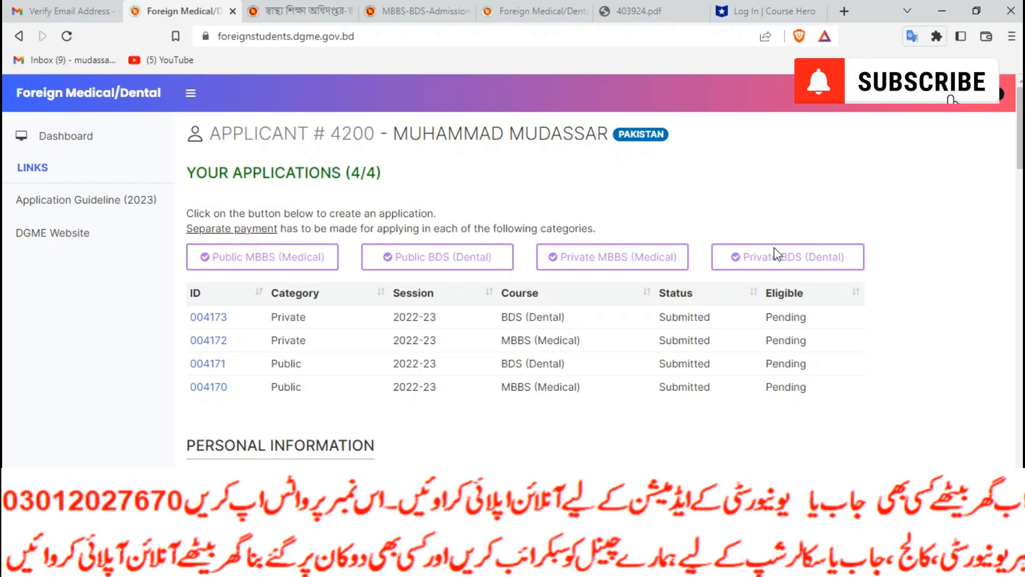
pyautogui.moveTo(734, 280); pyautogui.dragTo(733, 302)
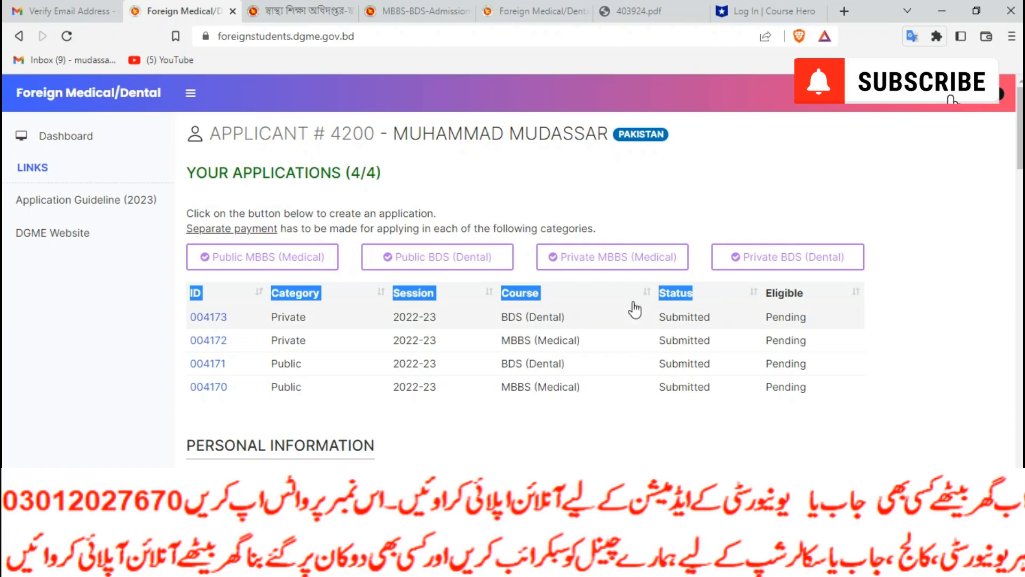
pyautogui.click(190, 272)
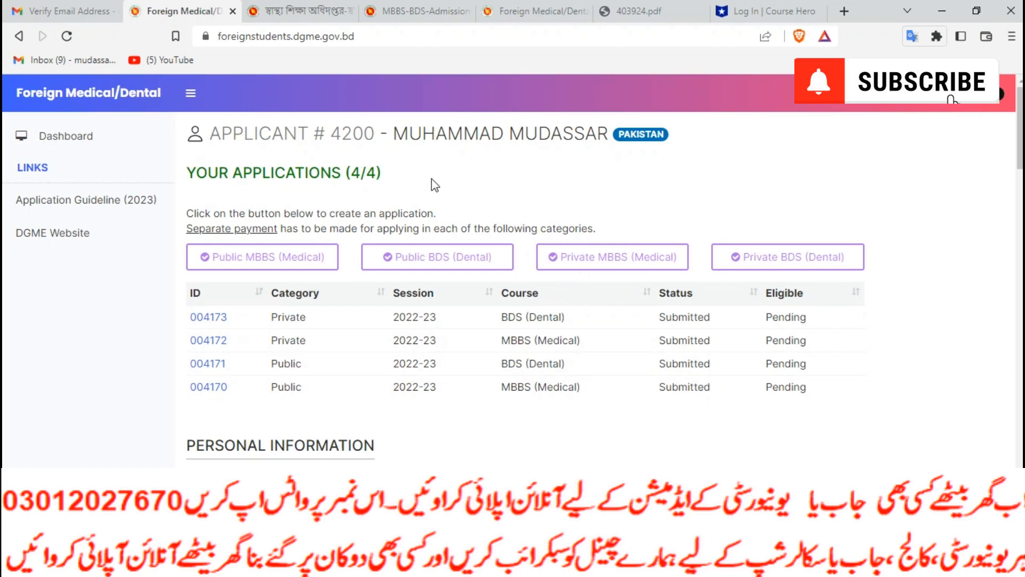
pyautogui.moveTo(354, 176); pyautogui.dragTo(463, 178)
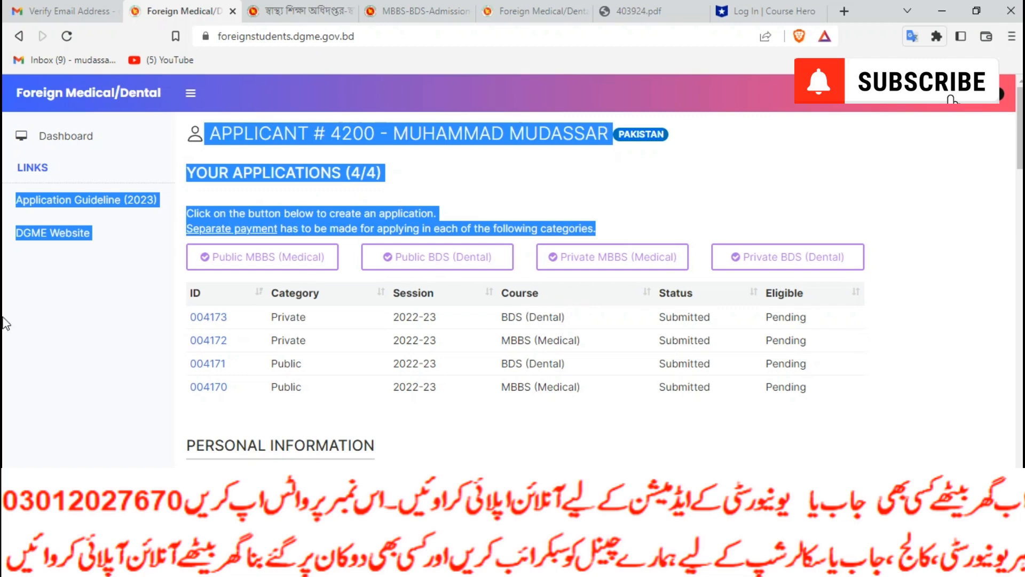
pyautogui.click(222, 317)
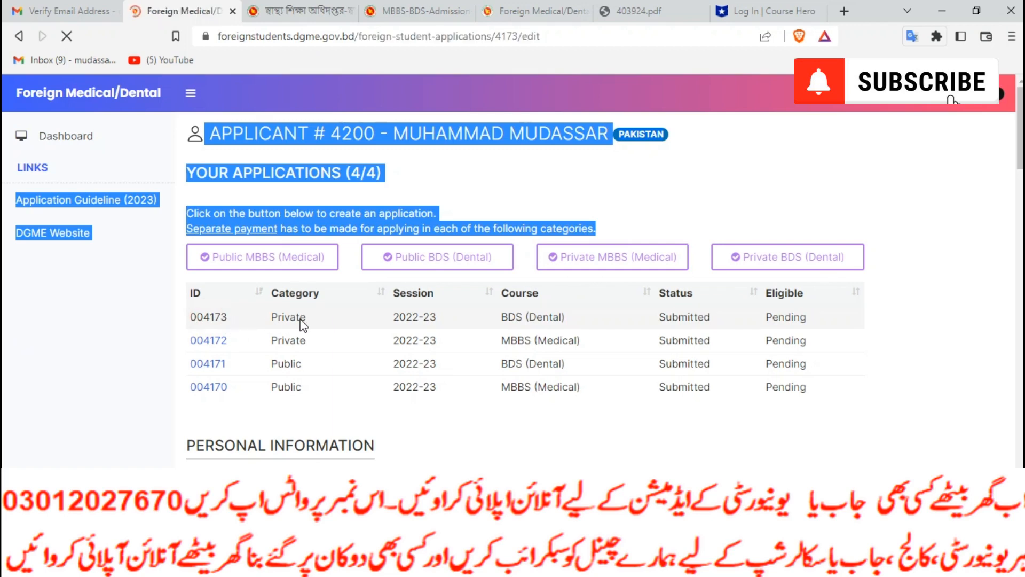